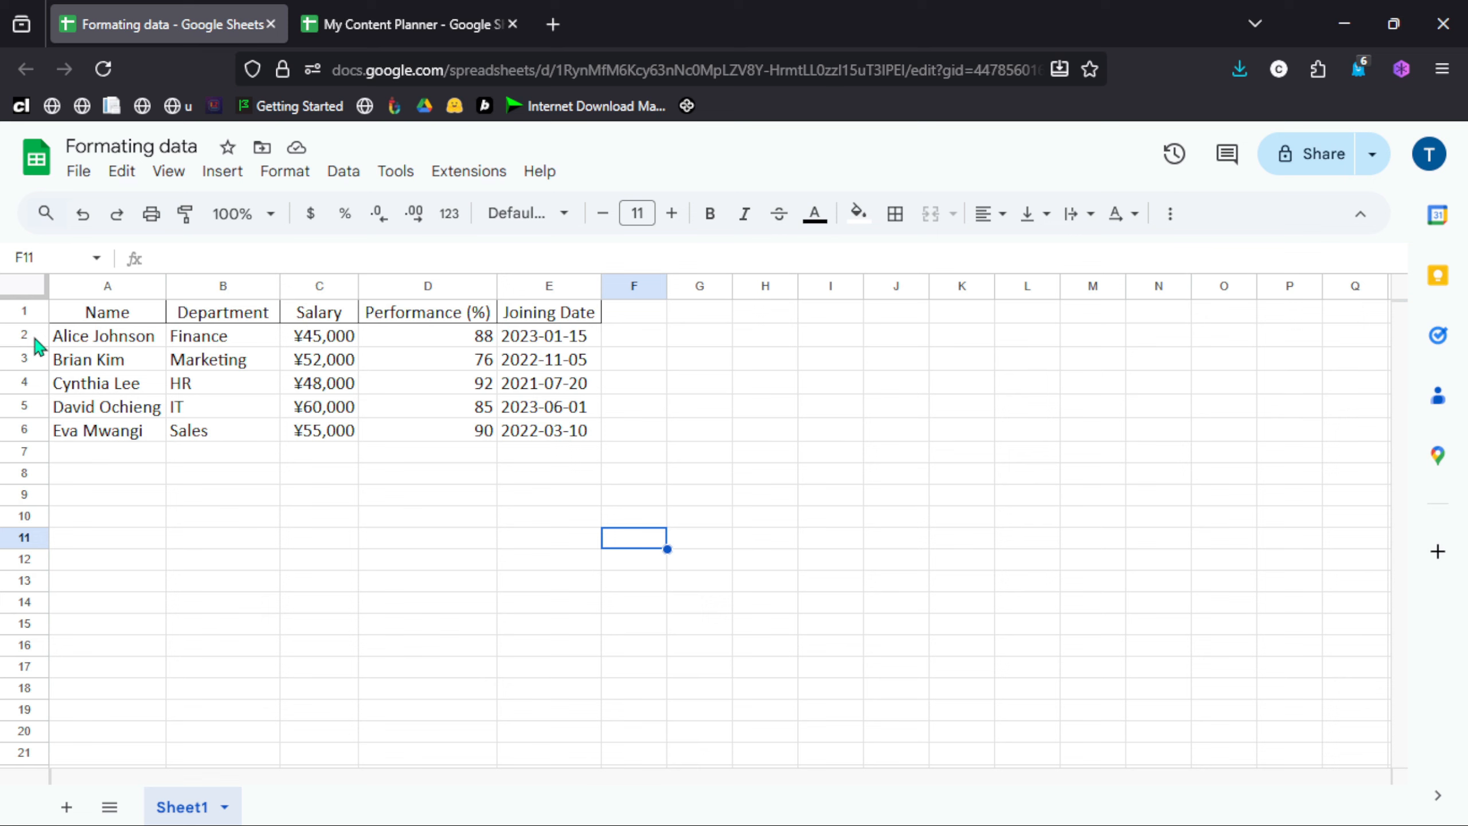
- Try the Impact font on header cells A1:F1 and set their font to Arial
click(33, 339)
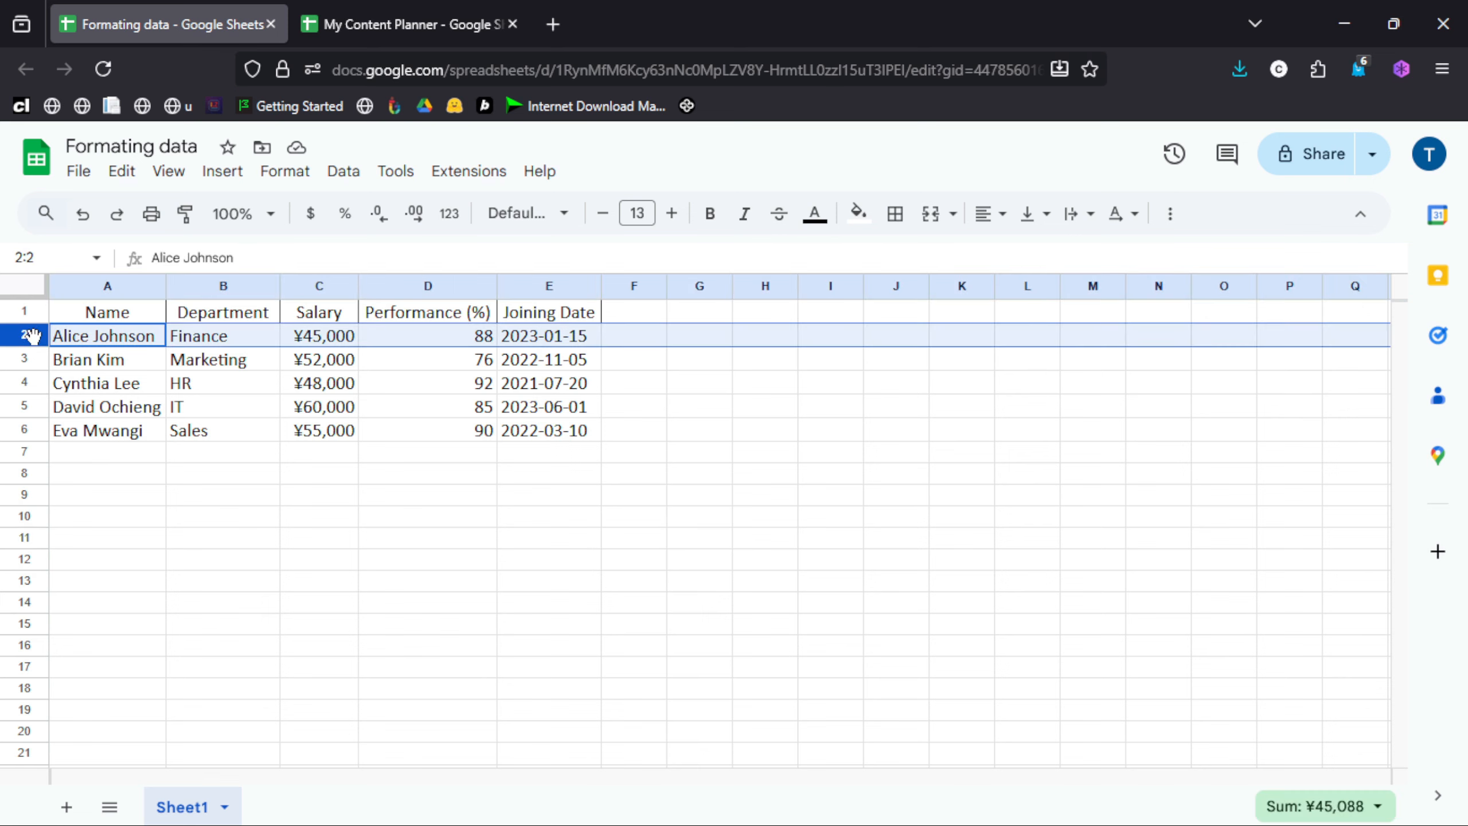
click(24, 311)
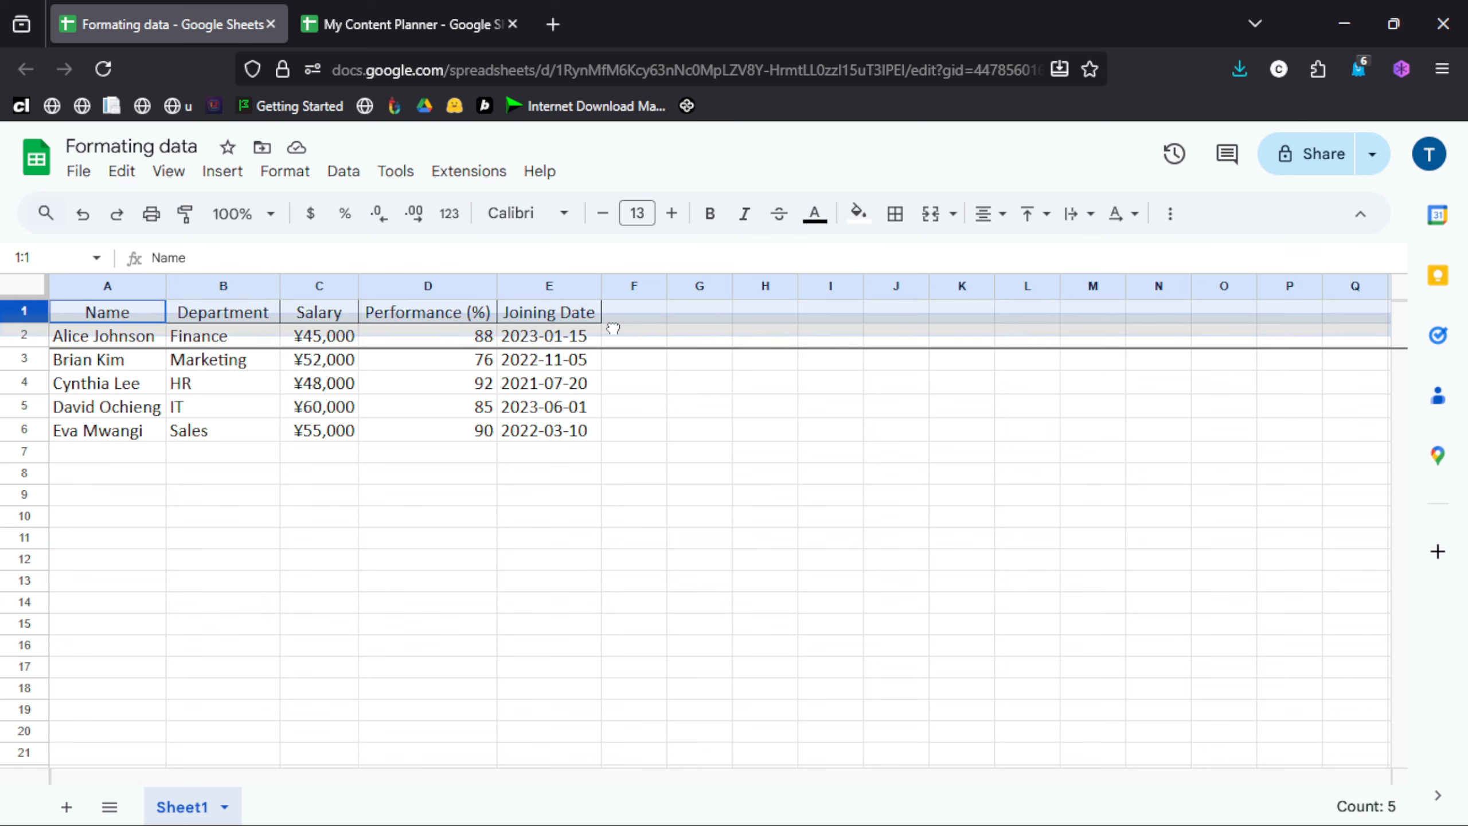
drag(633, 322, 82, 322)
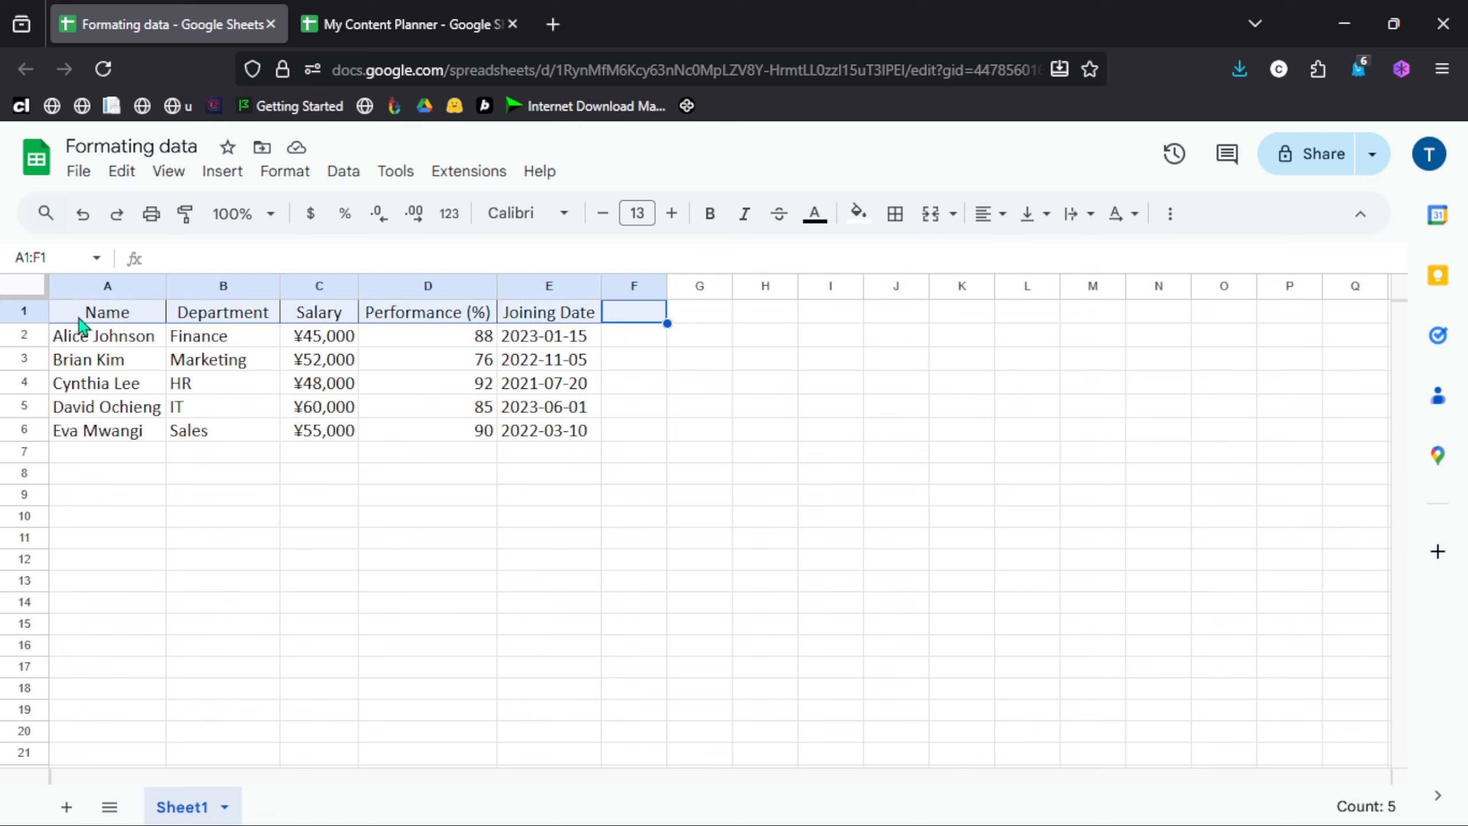
click(22, 312)
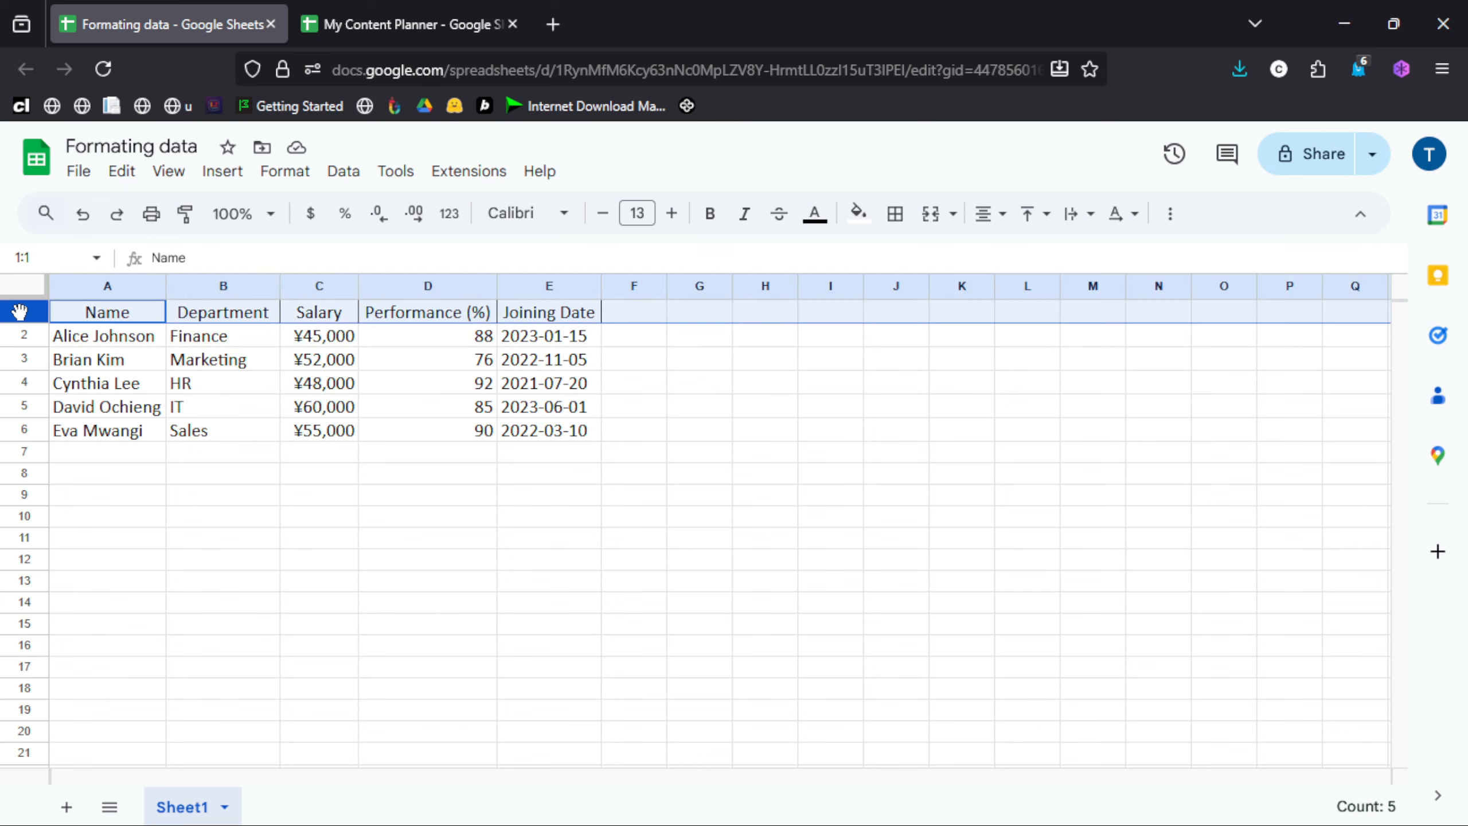
click(623, 319)
drag(623, 320, 66, 313)
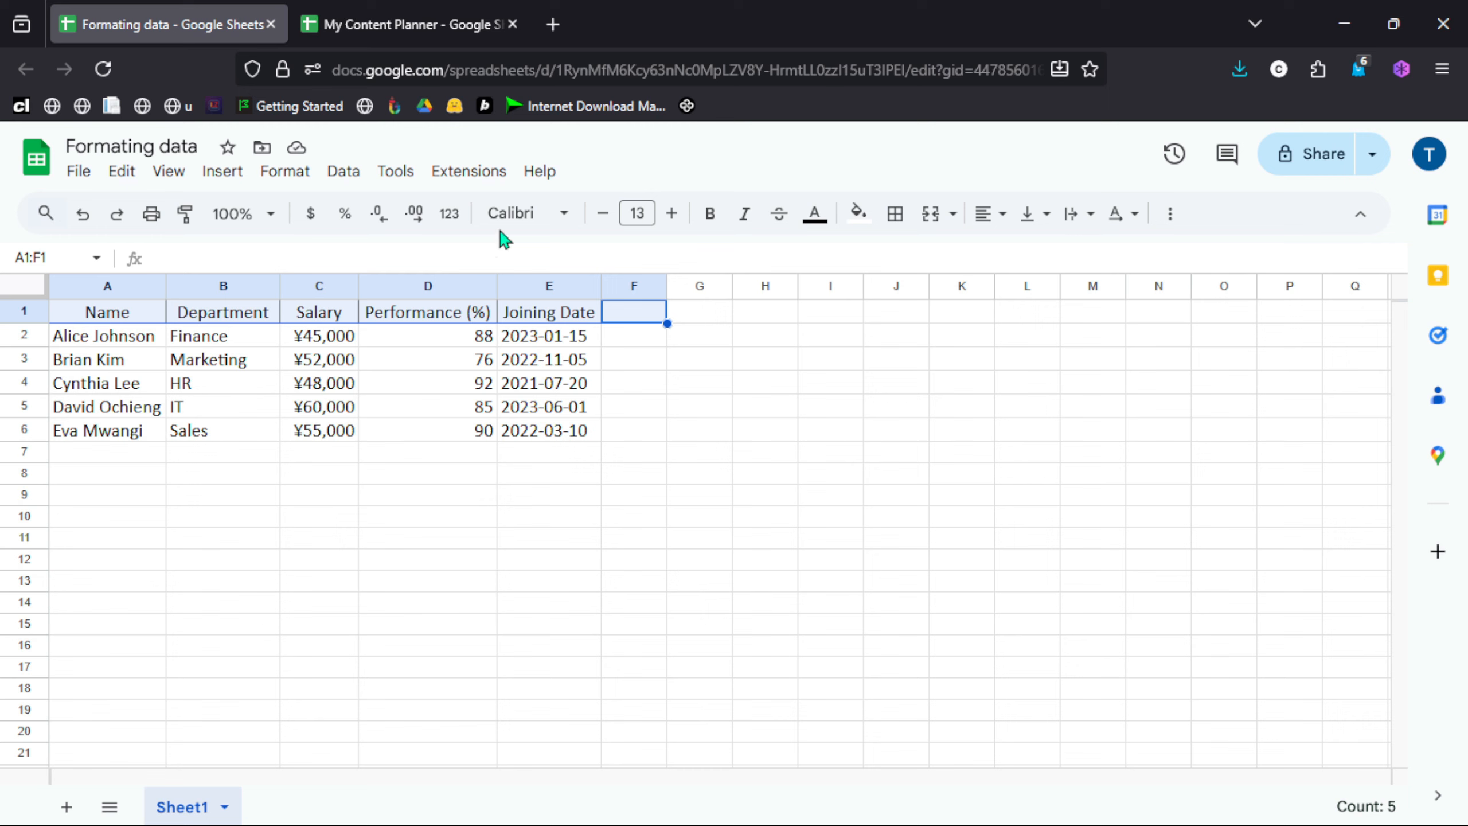
click(533, 214)
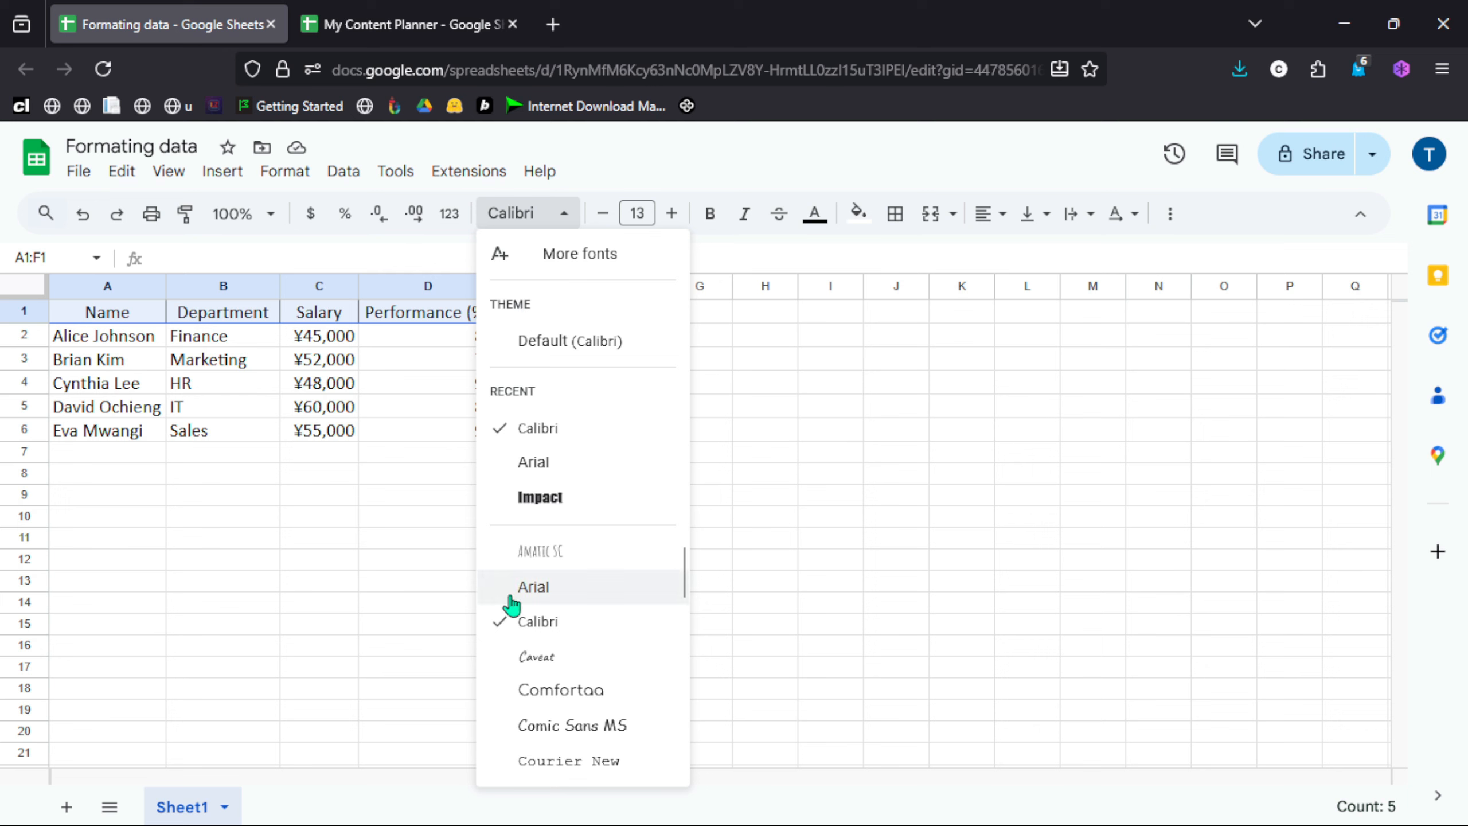
click(544, 498)
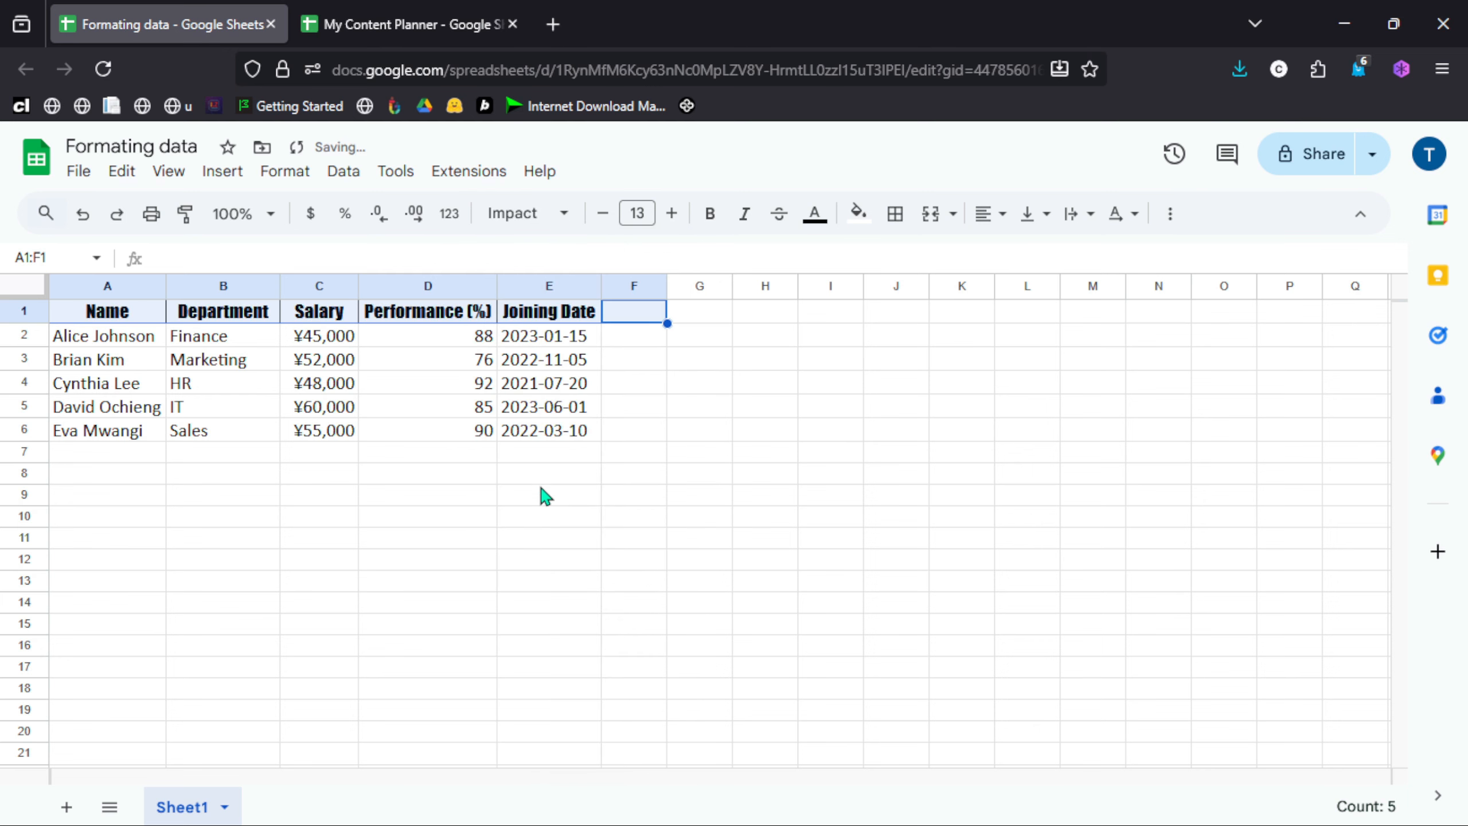
click(556, 225)
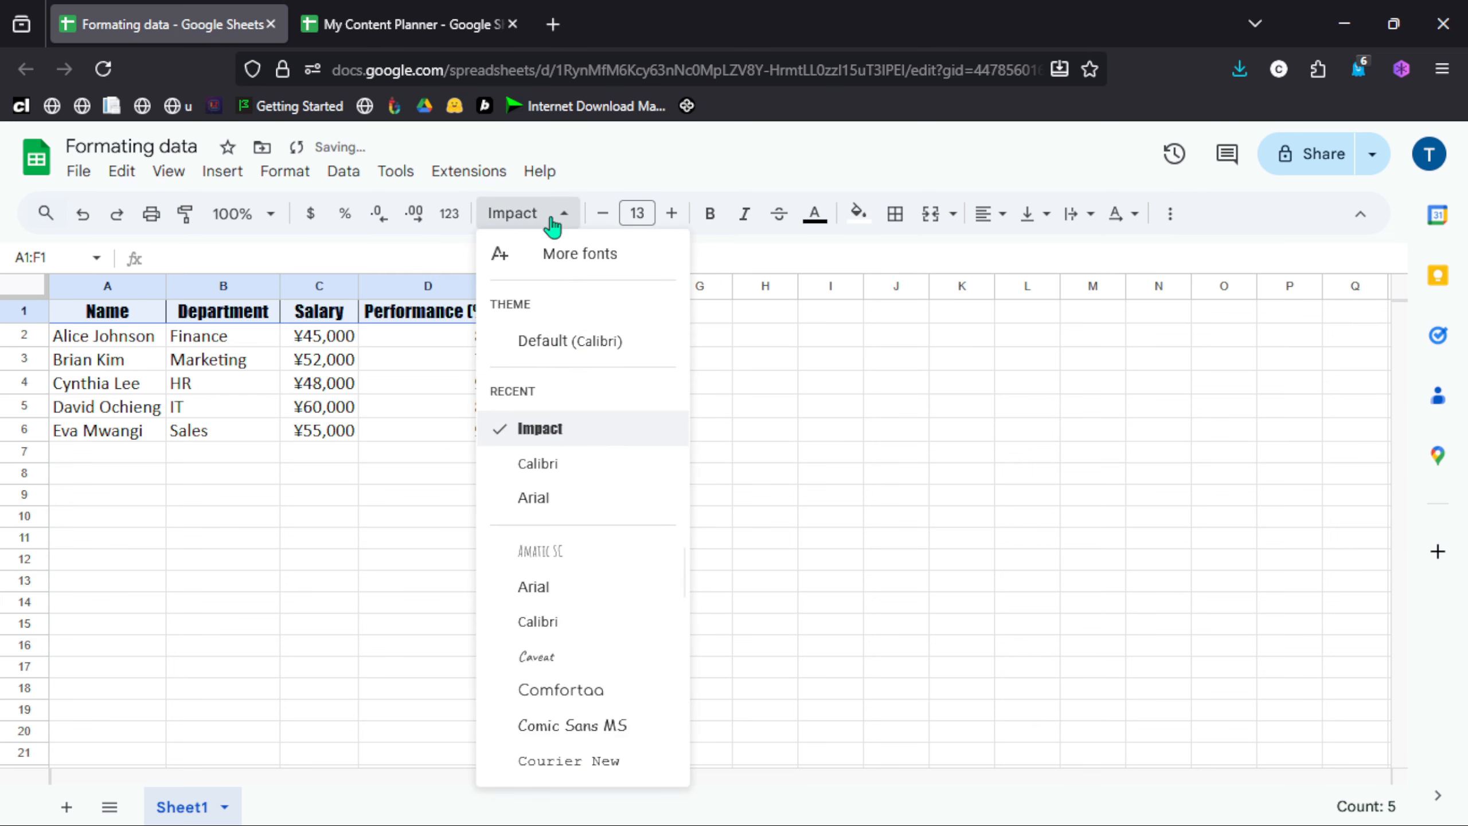
click(557, 588)
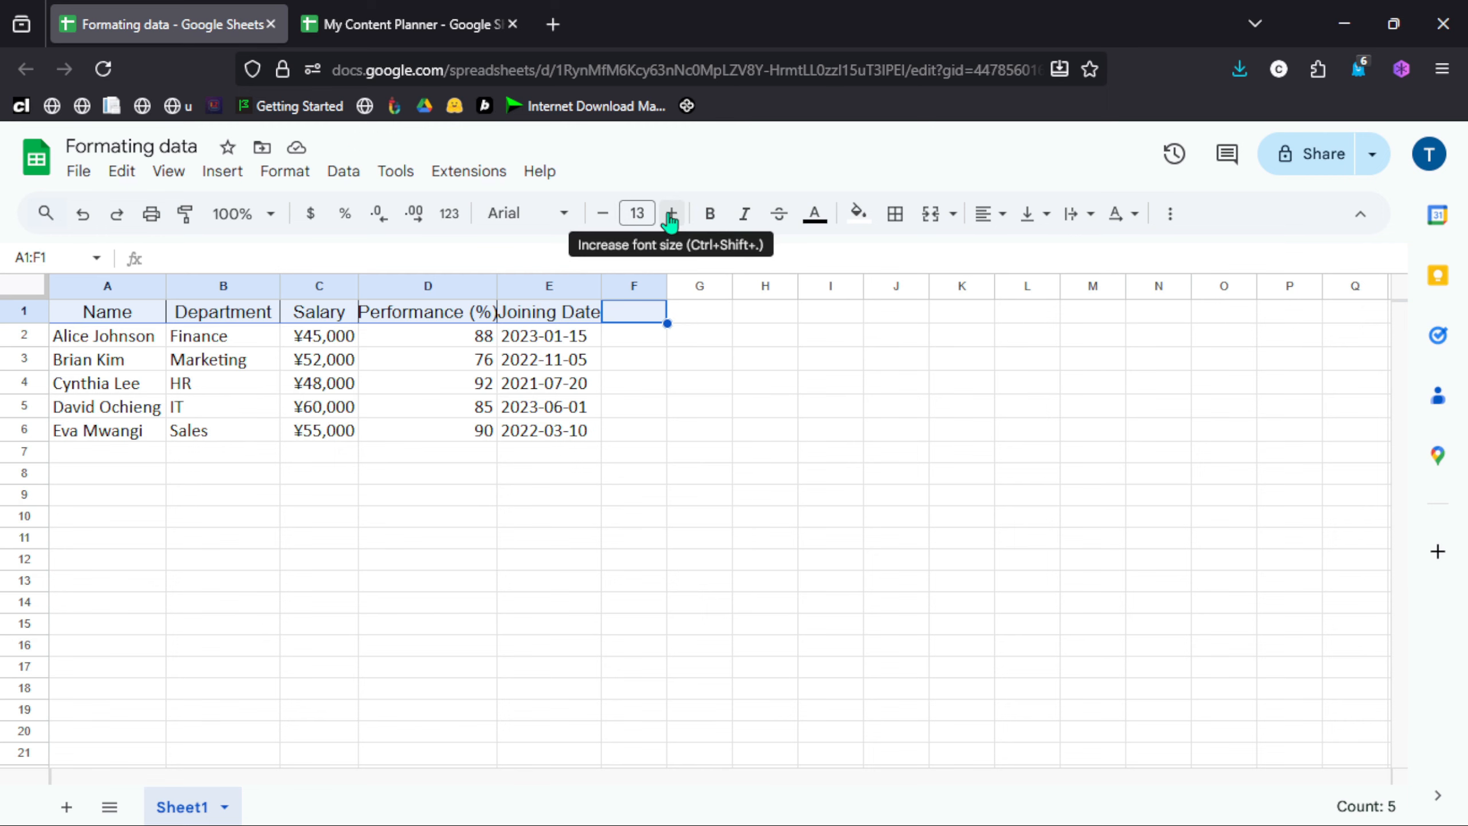
- Try font sizes 14, 11 and 13 on header cells A1:F1 and set them to 11
click(670, 215)
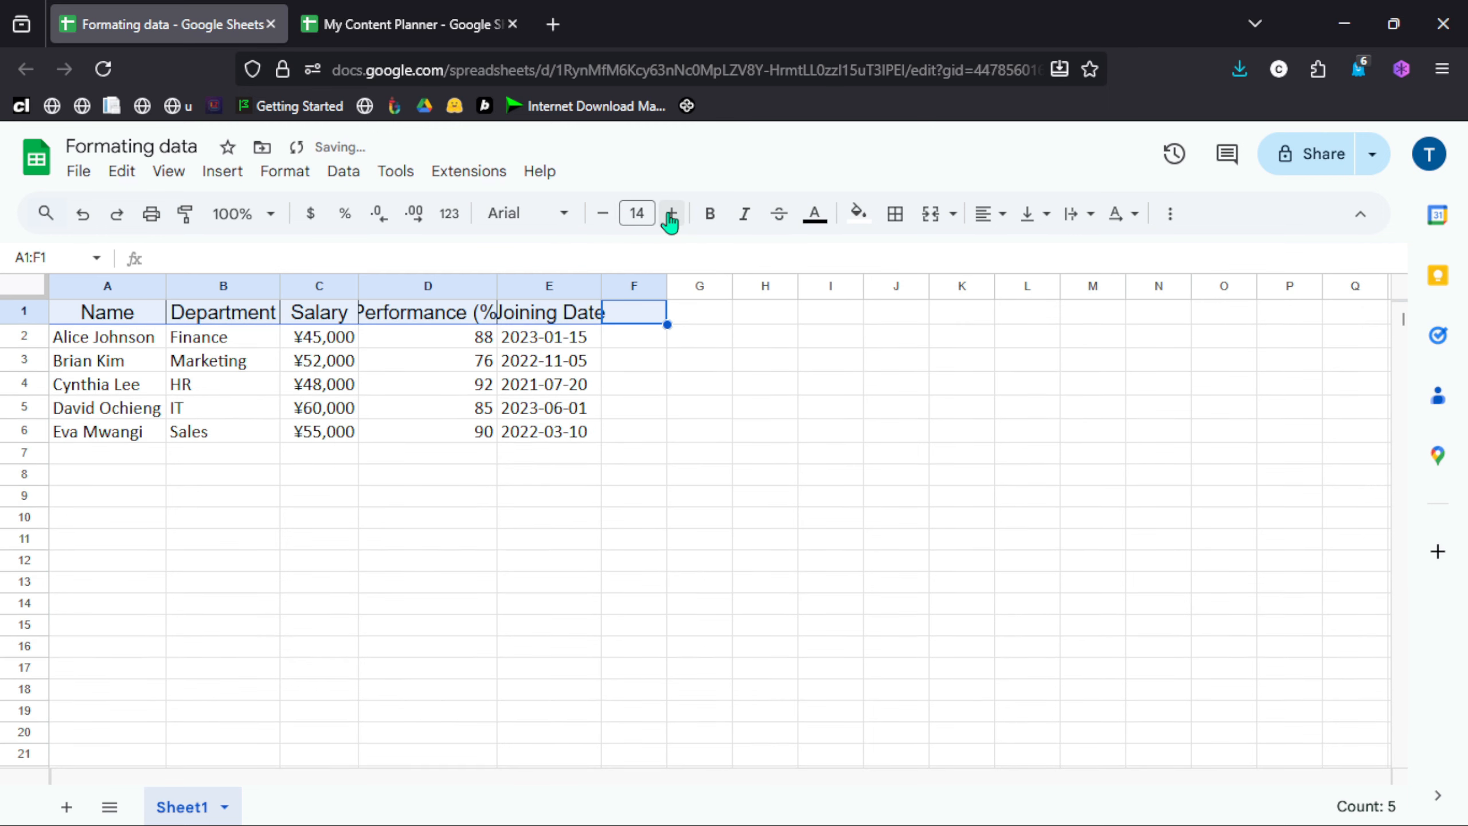
click(605, 215)
click(605, 215)
click(605, 218)
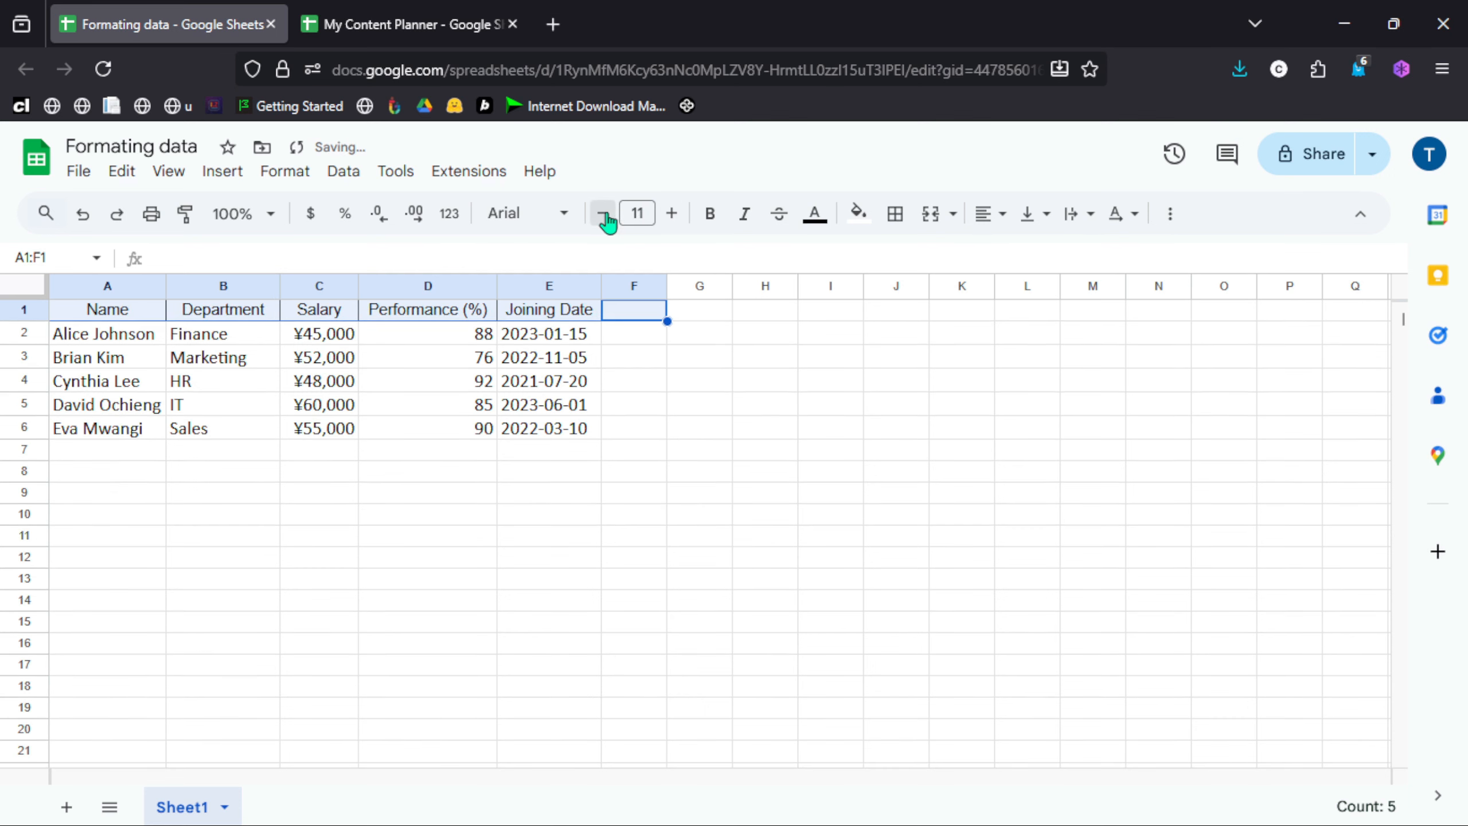
click(671, 214)
click(670, 214)
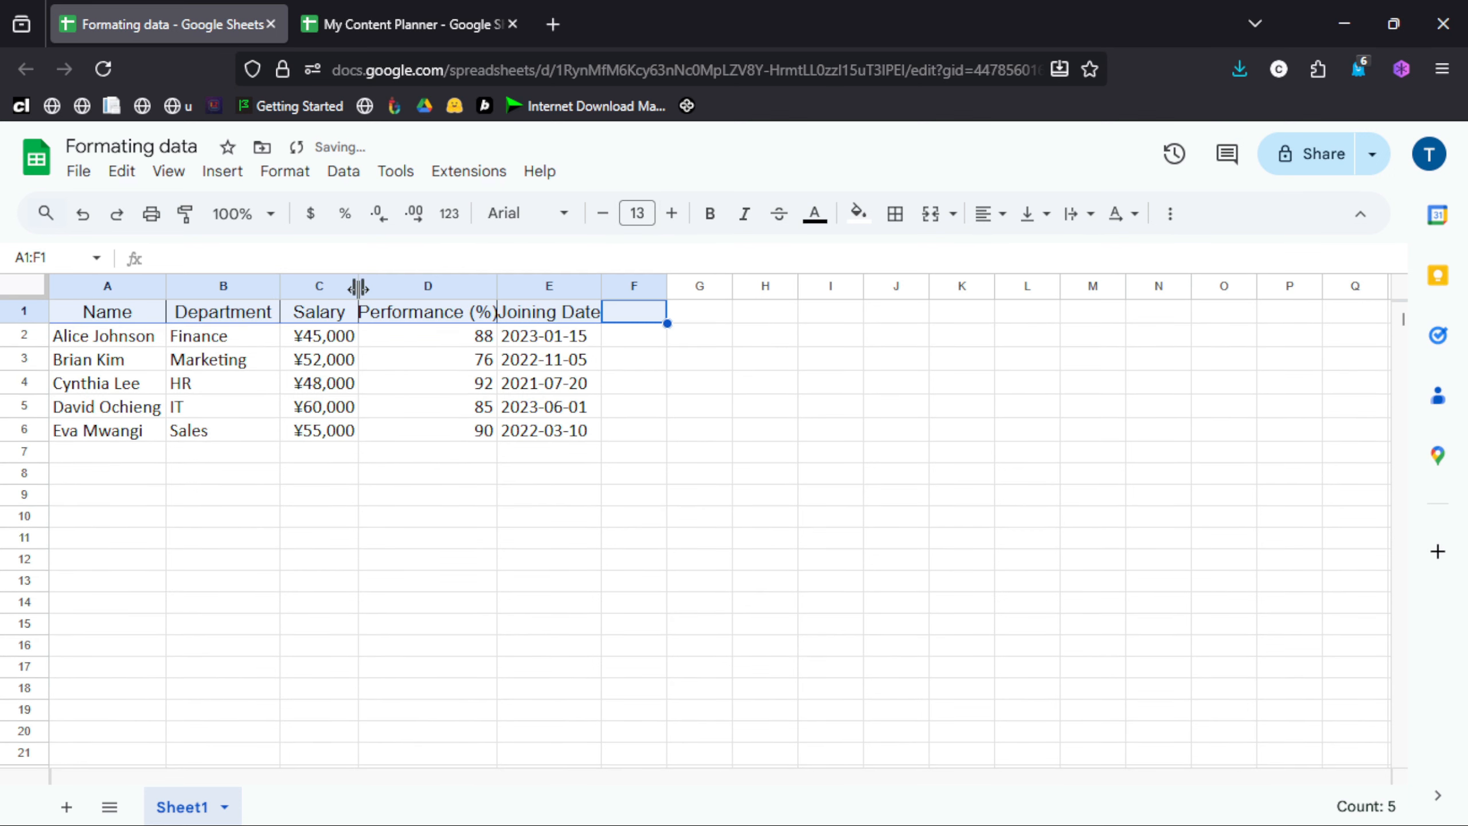
click(606, 218)
click(606, 218)
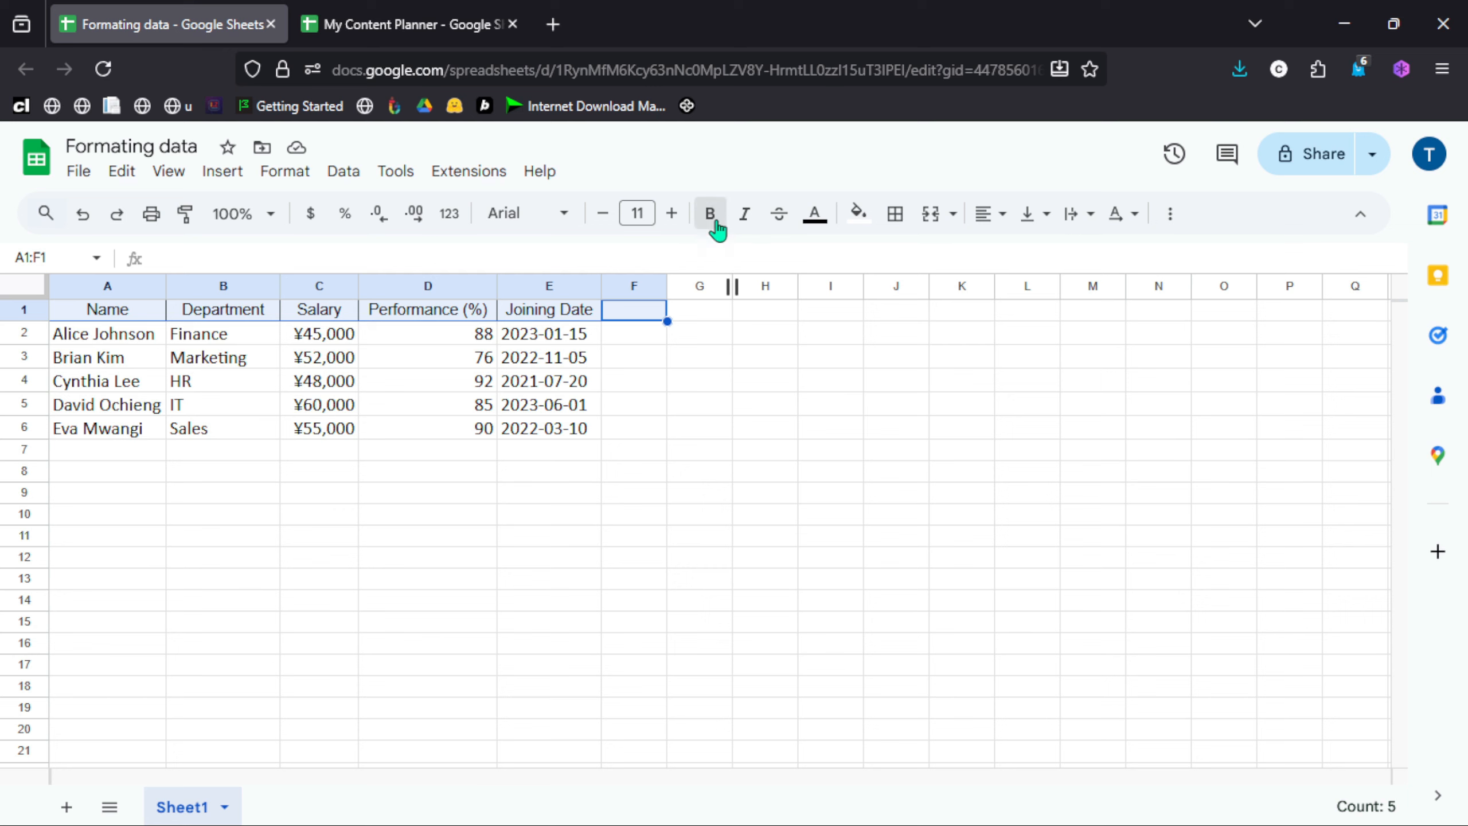
- Try bold on header cells A1:F1, remove it and make the text italic instead
click(718, 230)
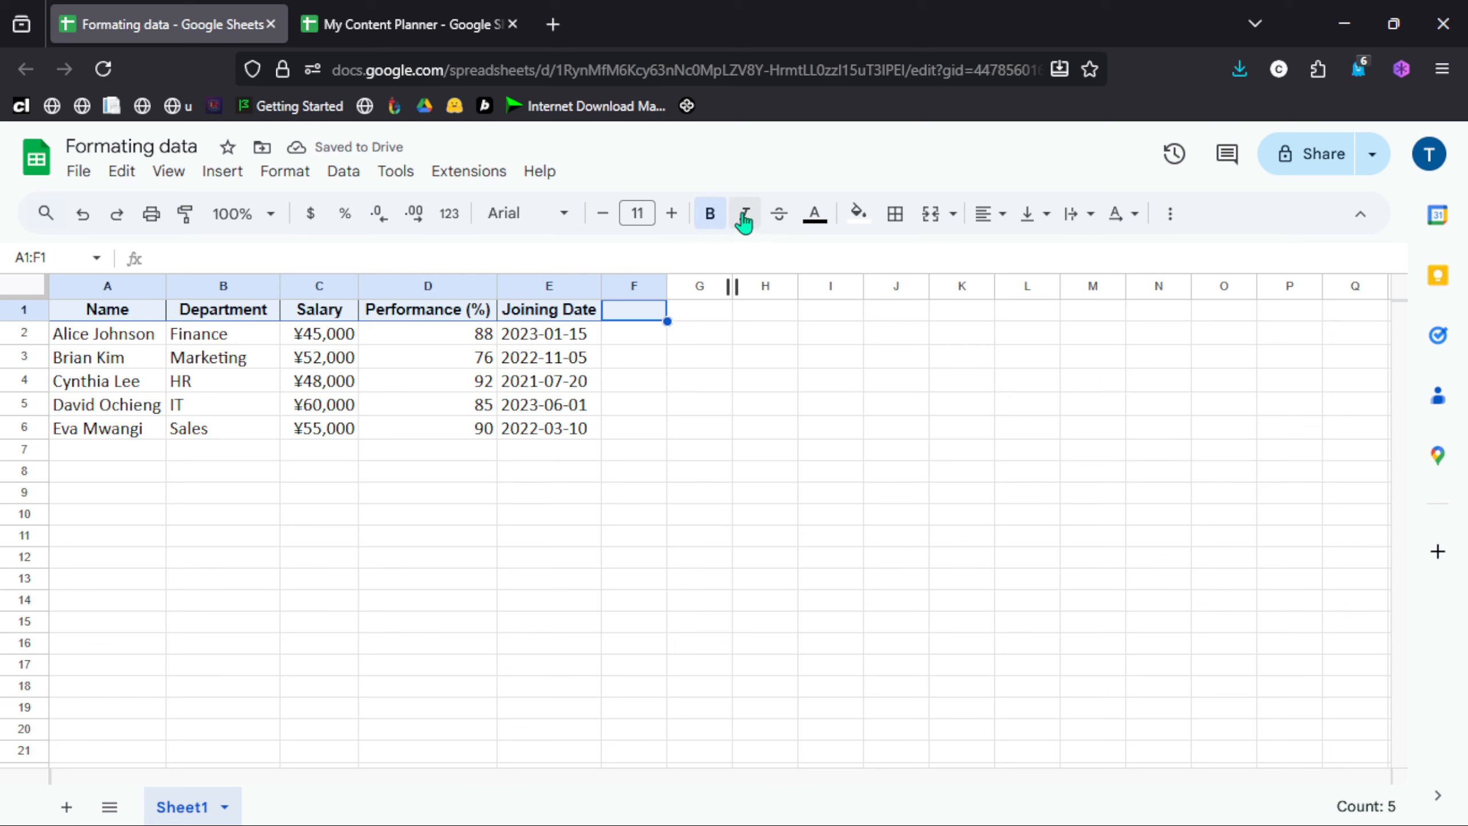
click(717, 218)
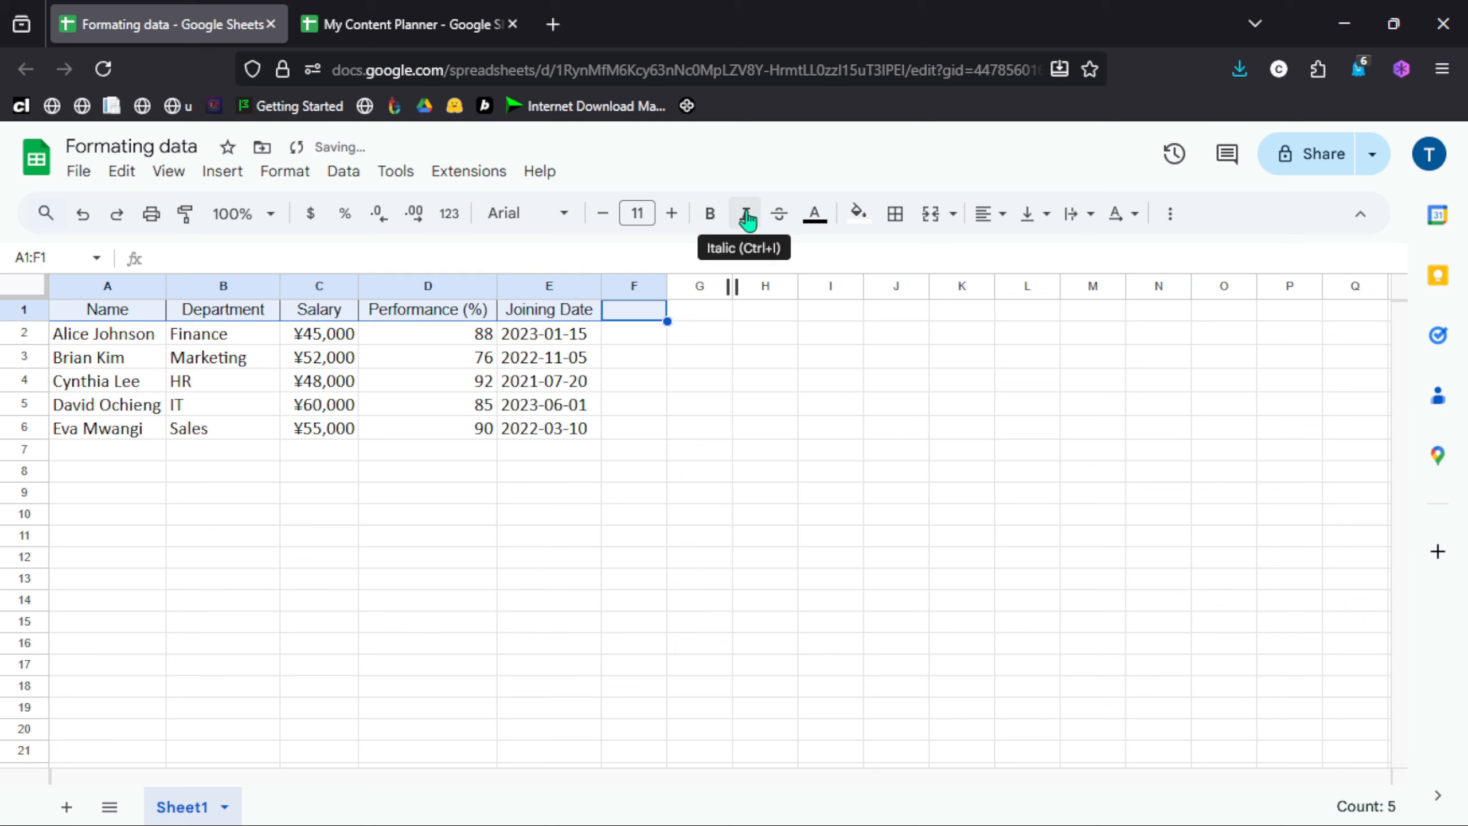
click(747, 217)
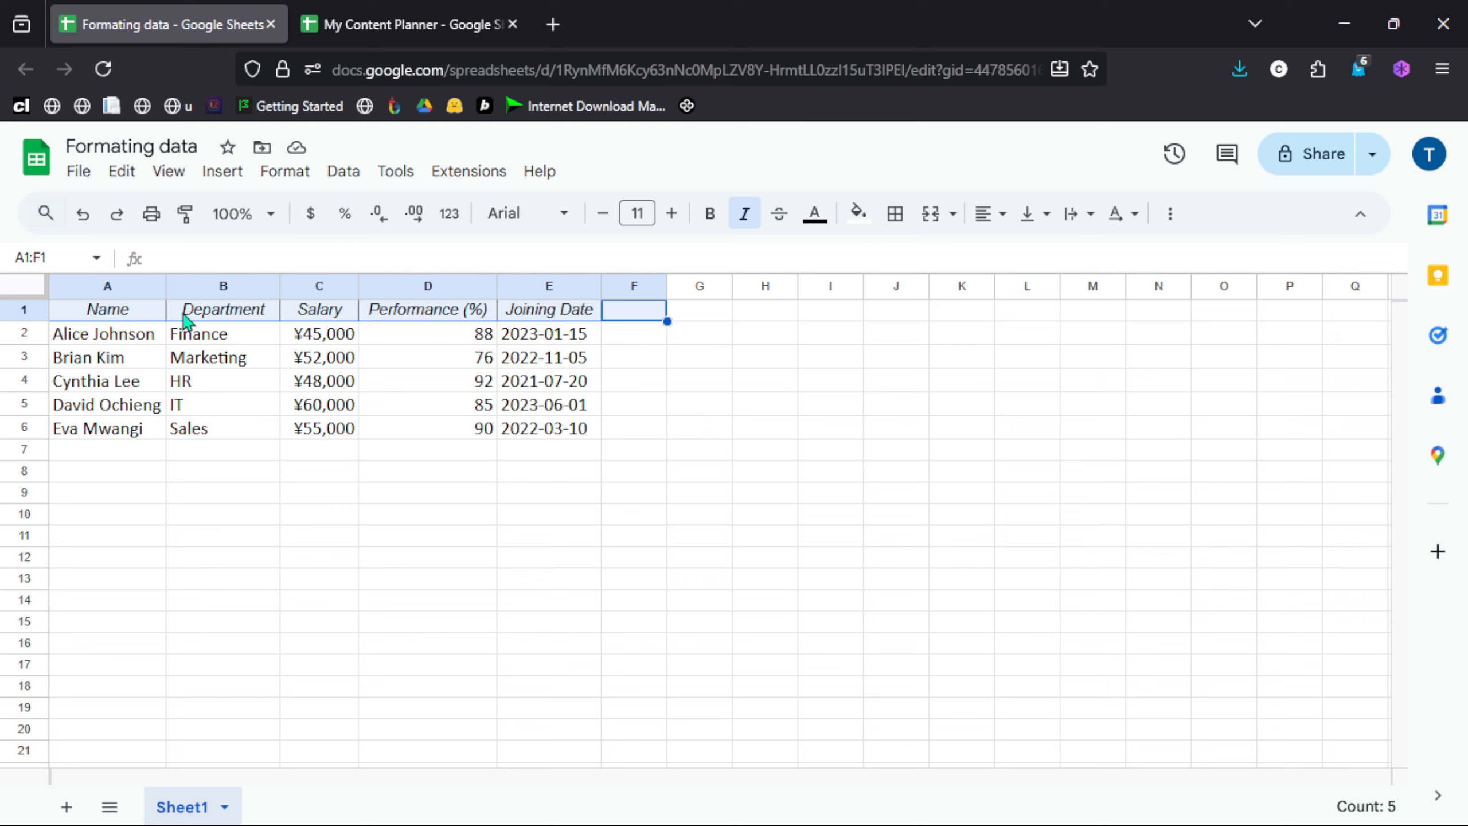
- Set the whole of row 1 to font size 13 with light gray text
click(32, 311)
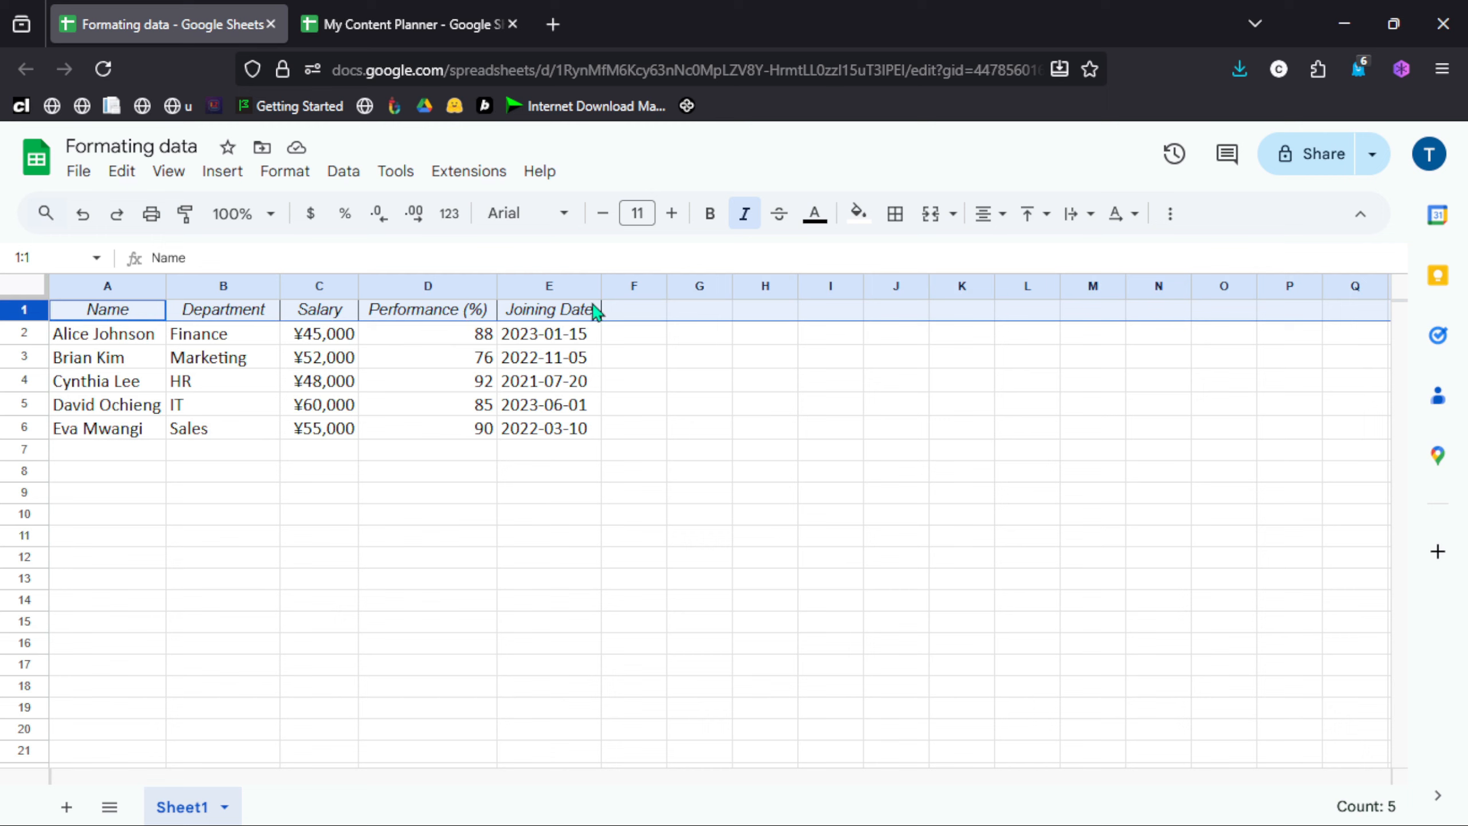
click(673, 214)
click(672, 214)
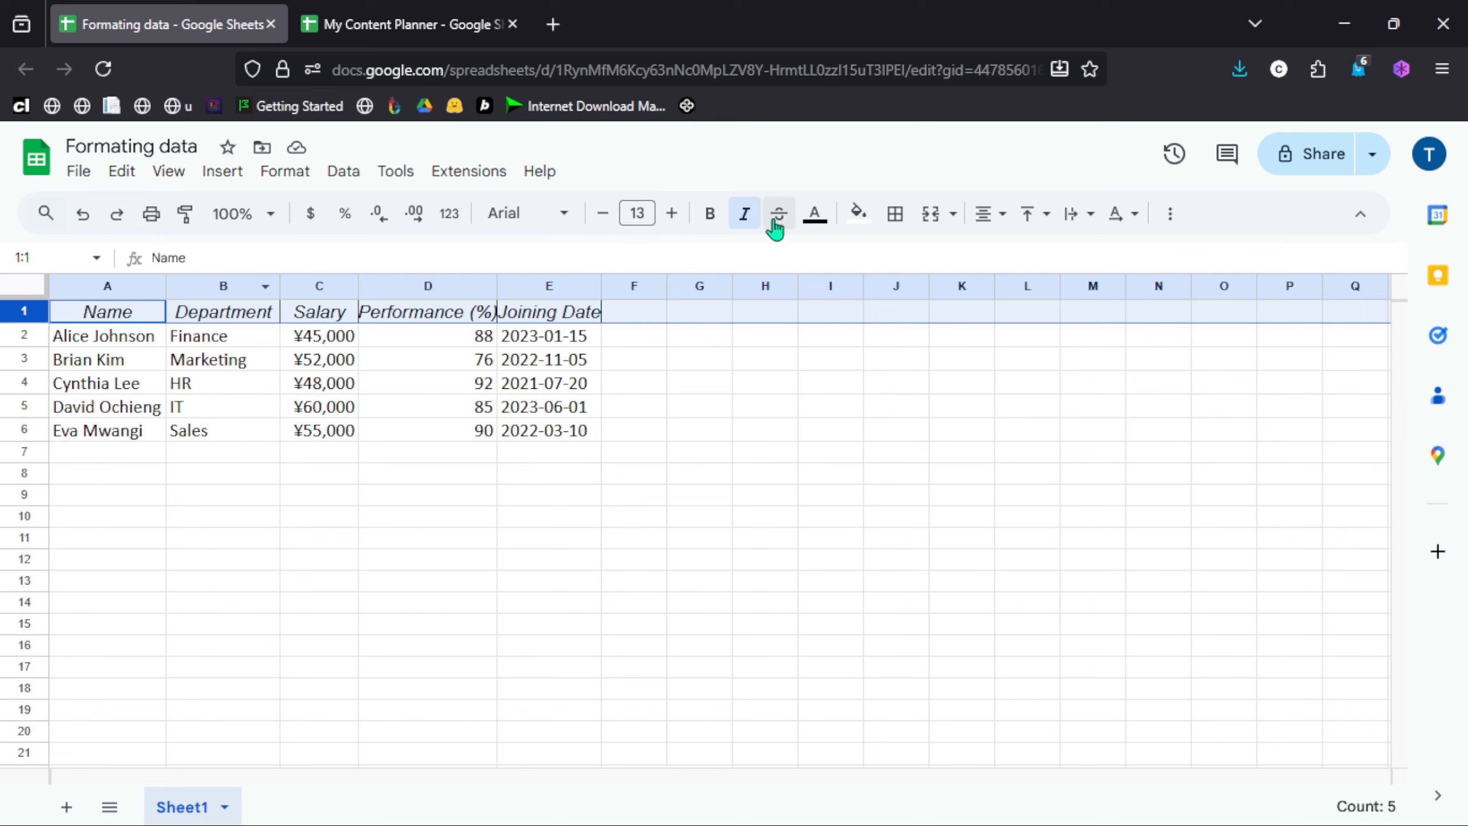
click(817, 217)
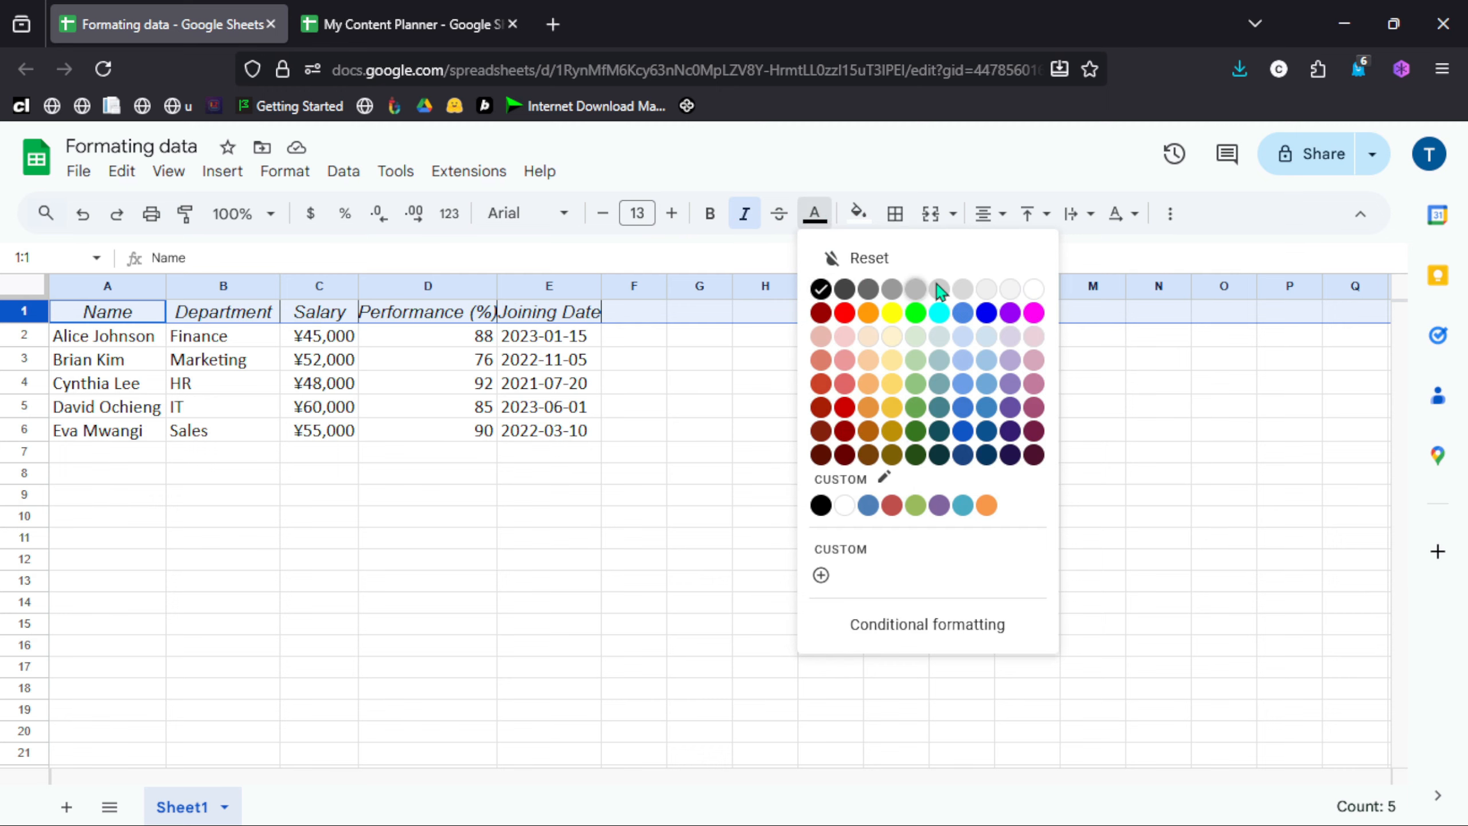
click(987, 296)
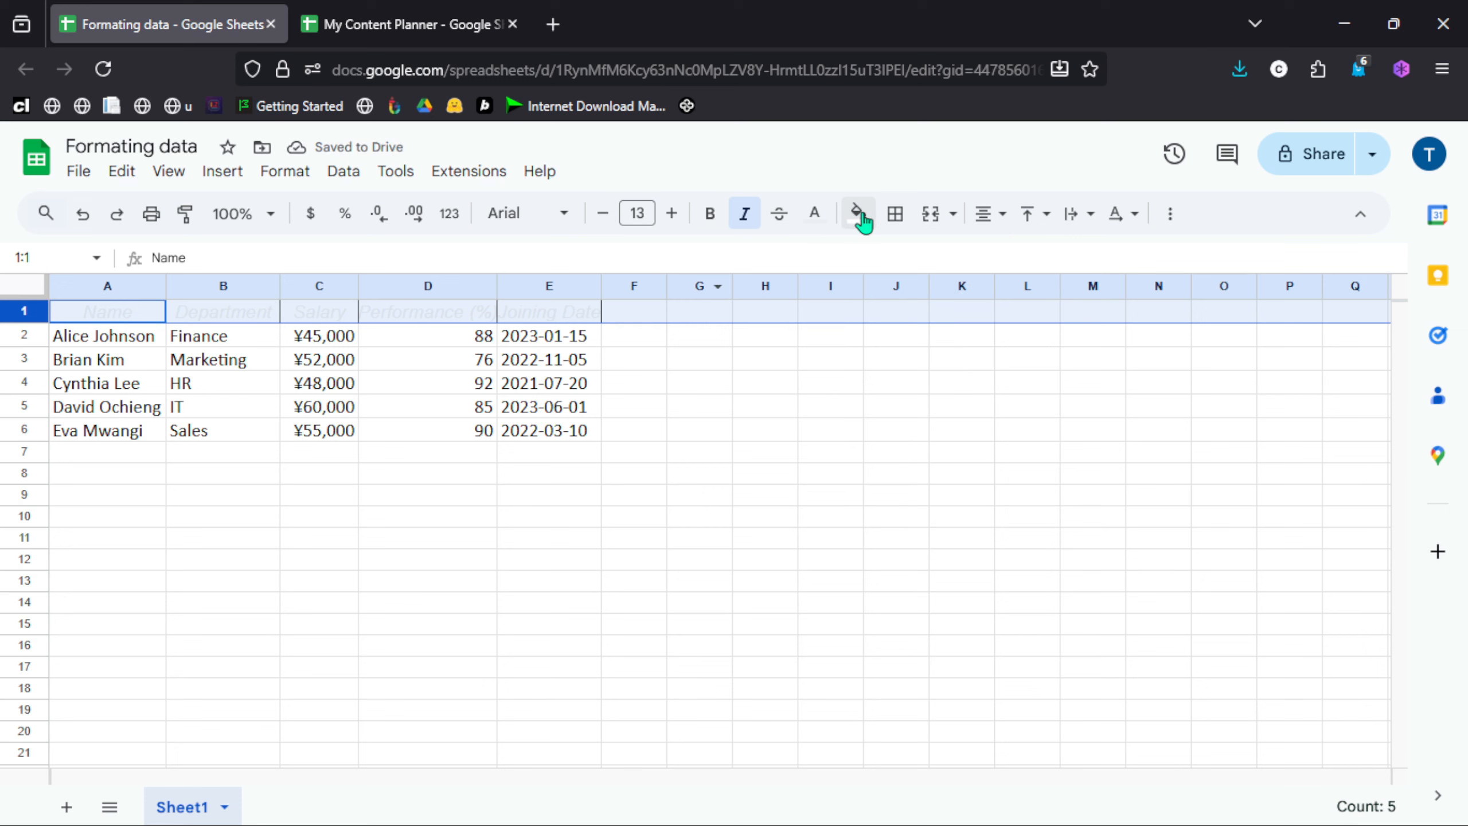
- Try a gray fill on row 1 and replace it with a black fill
click(860, 215)
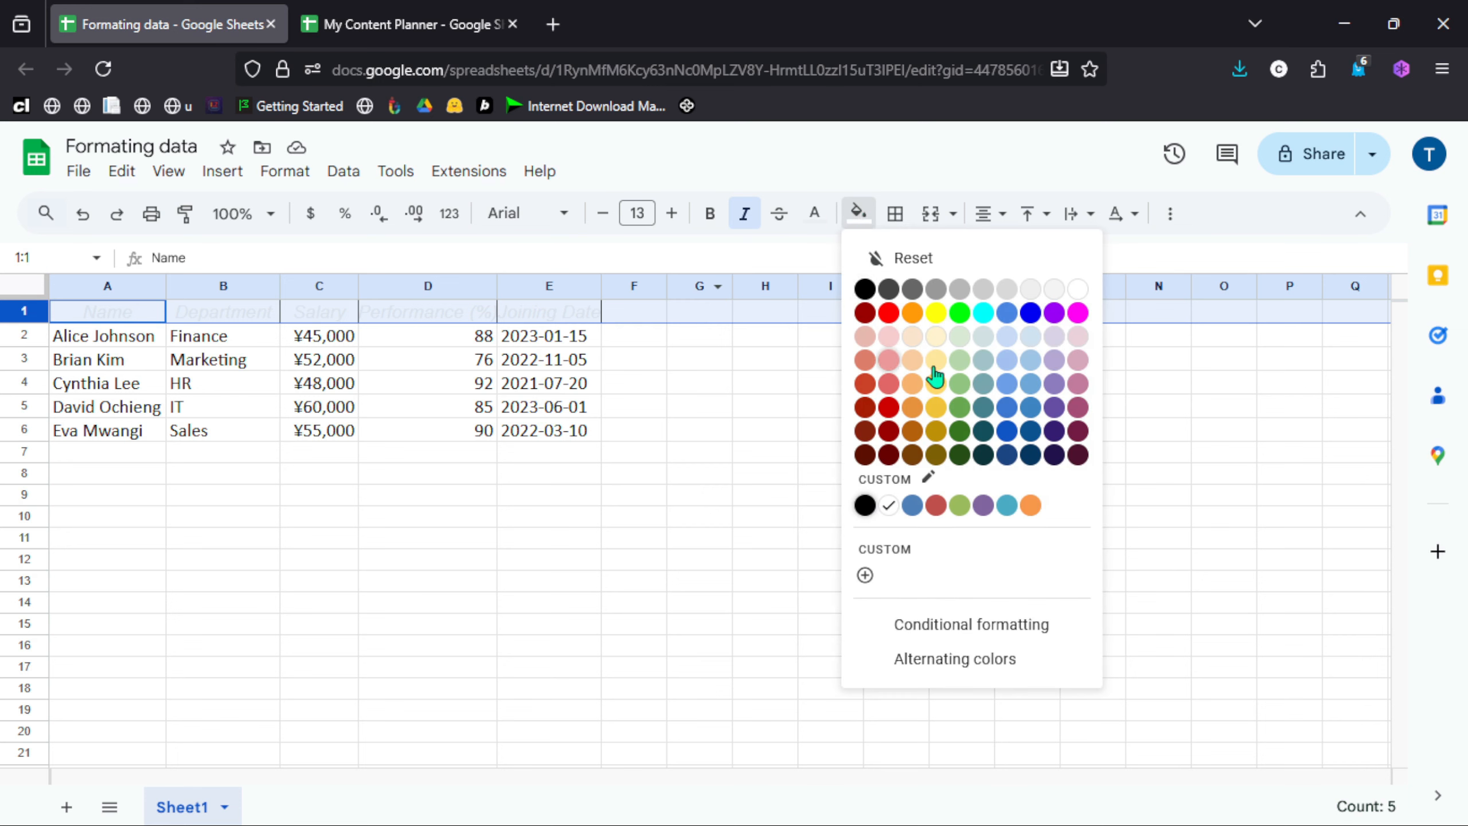
click(961, 292)
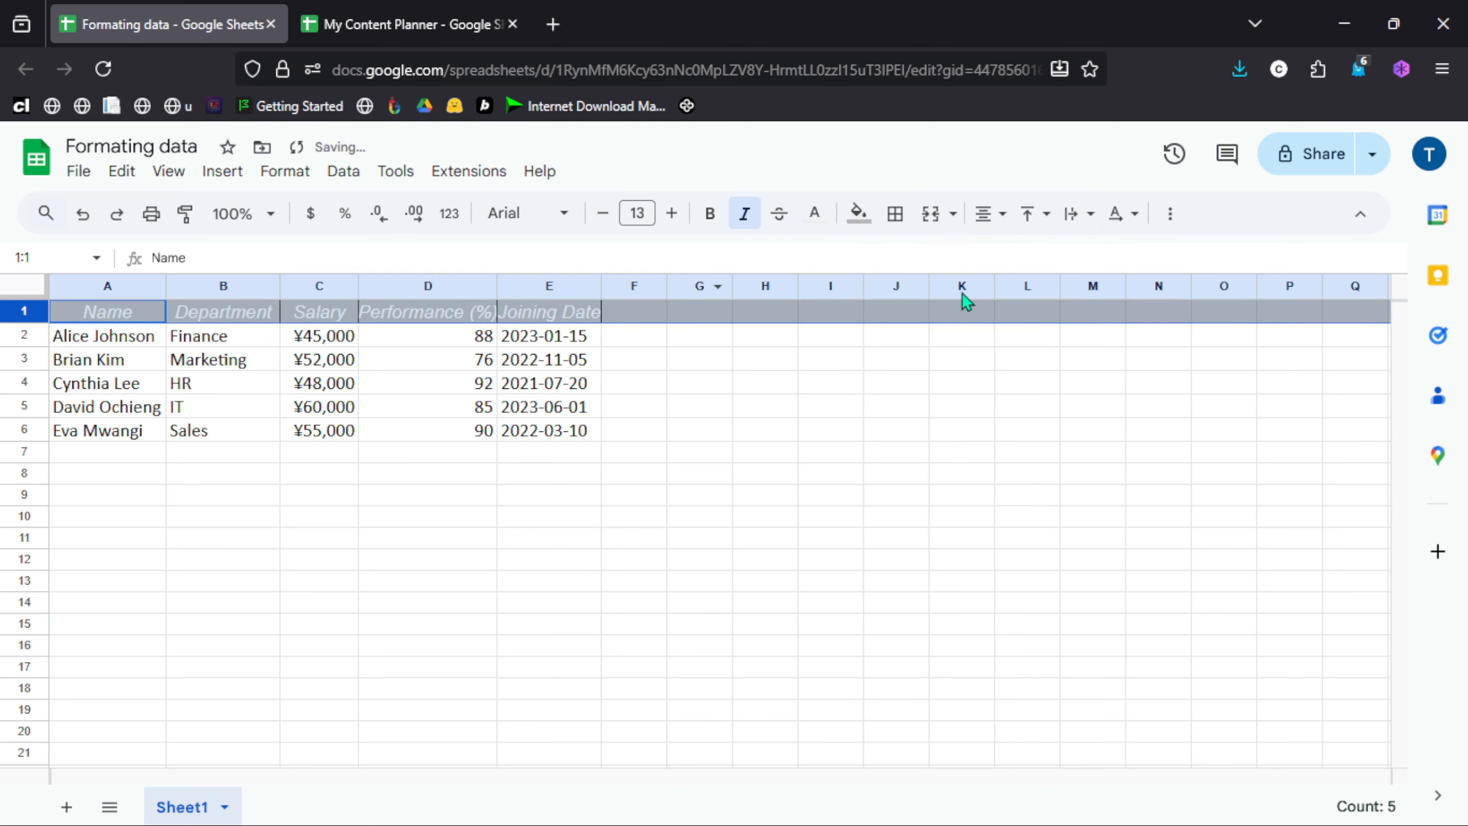
click(860, 214)
click(864, 292)
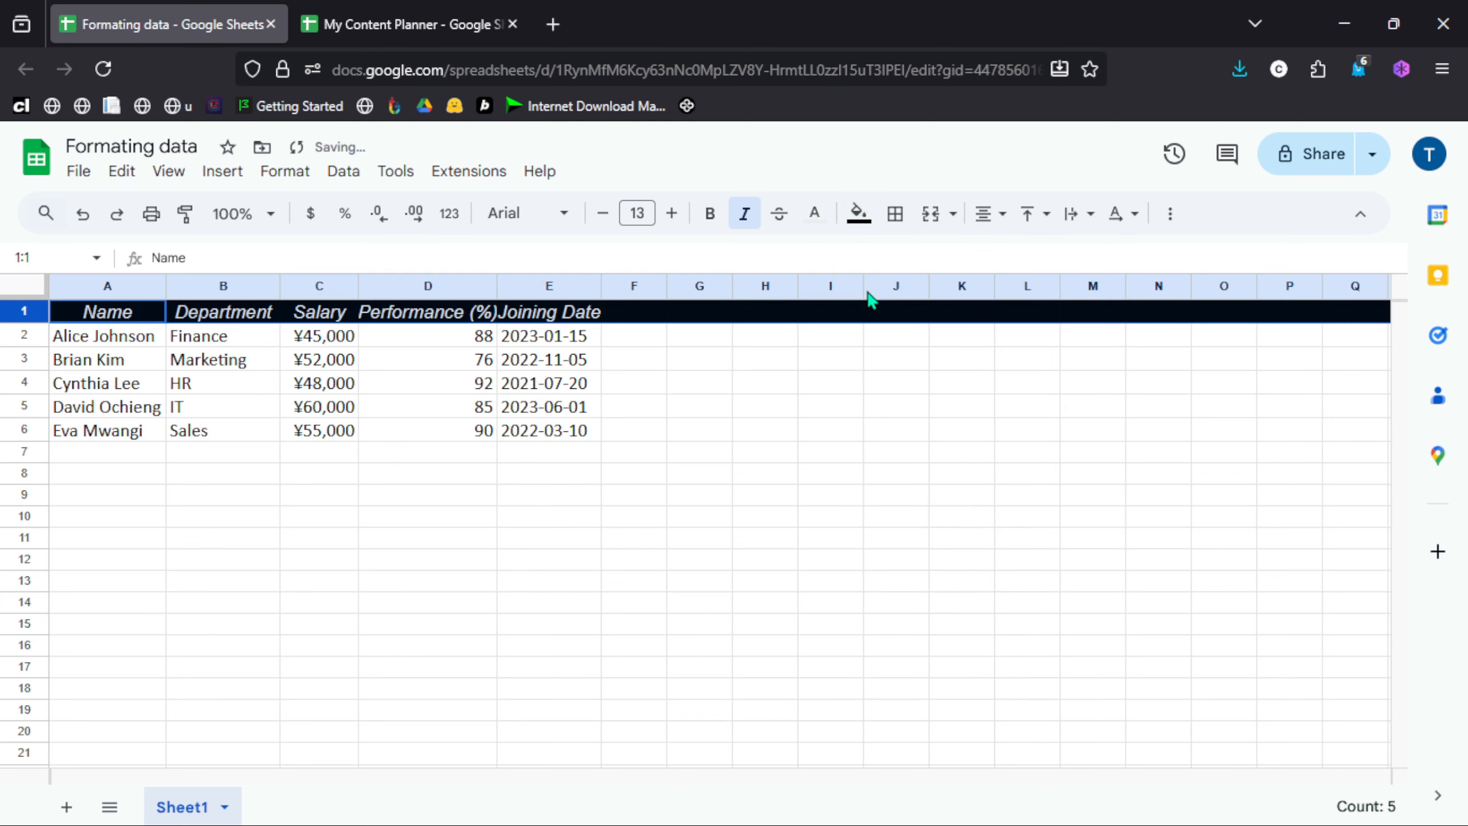
scroll(284, 386, down, 4)
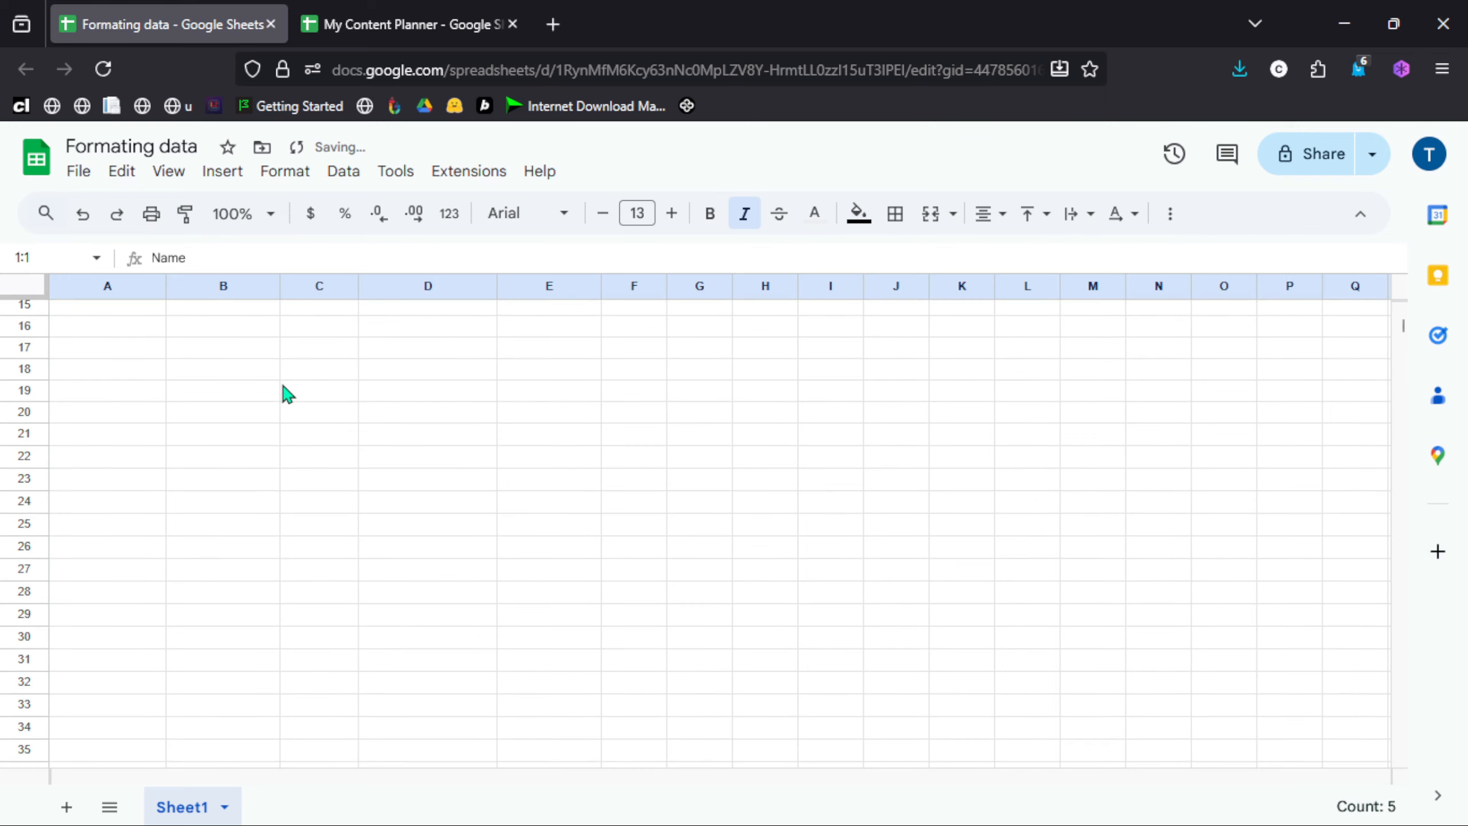
scroll(284, 386, up, 4)
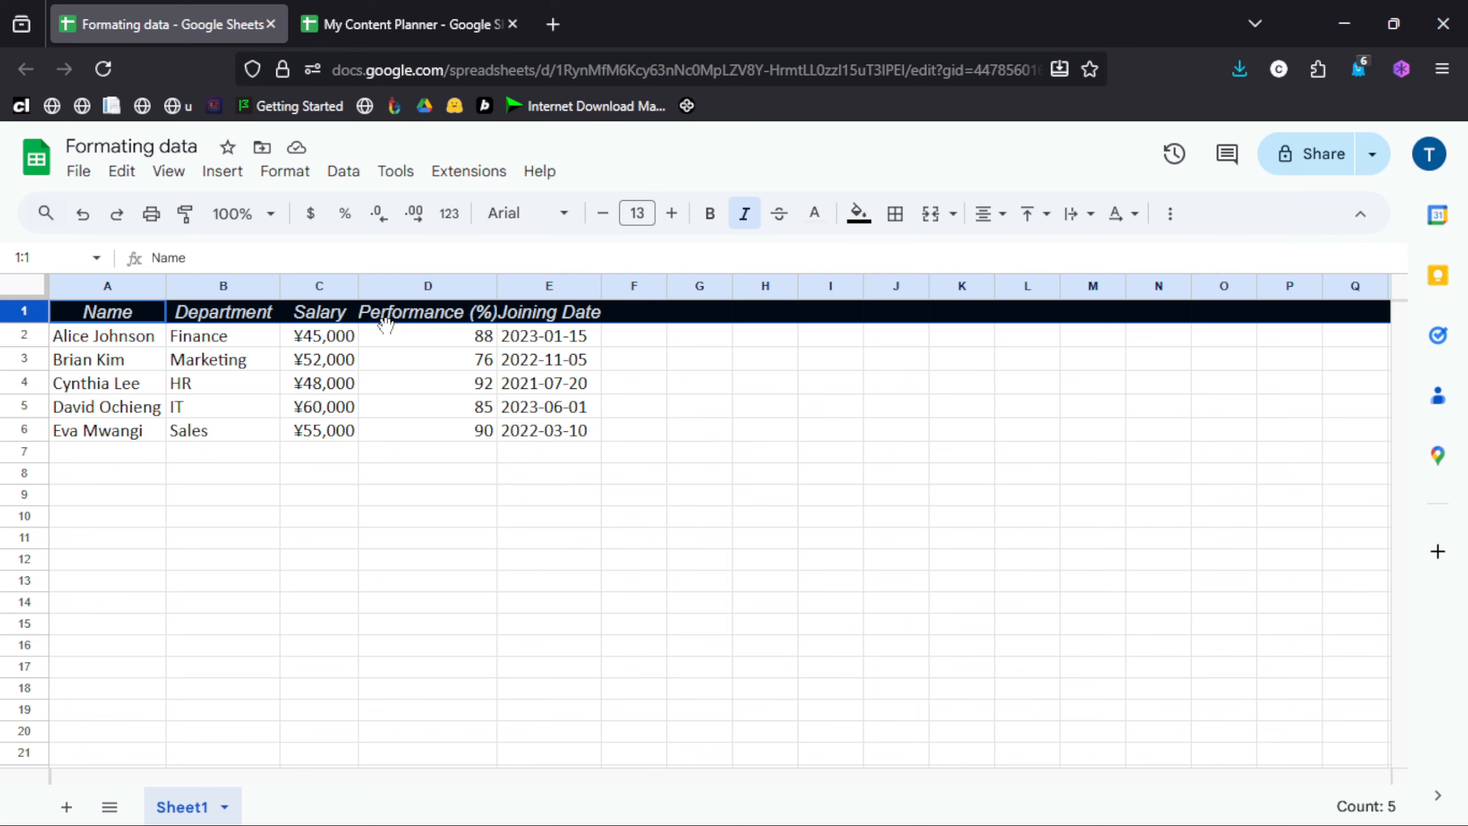
scroll(389, 370, down, 2)
scroll(389, 370, up, 2)
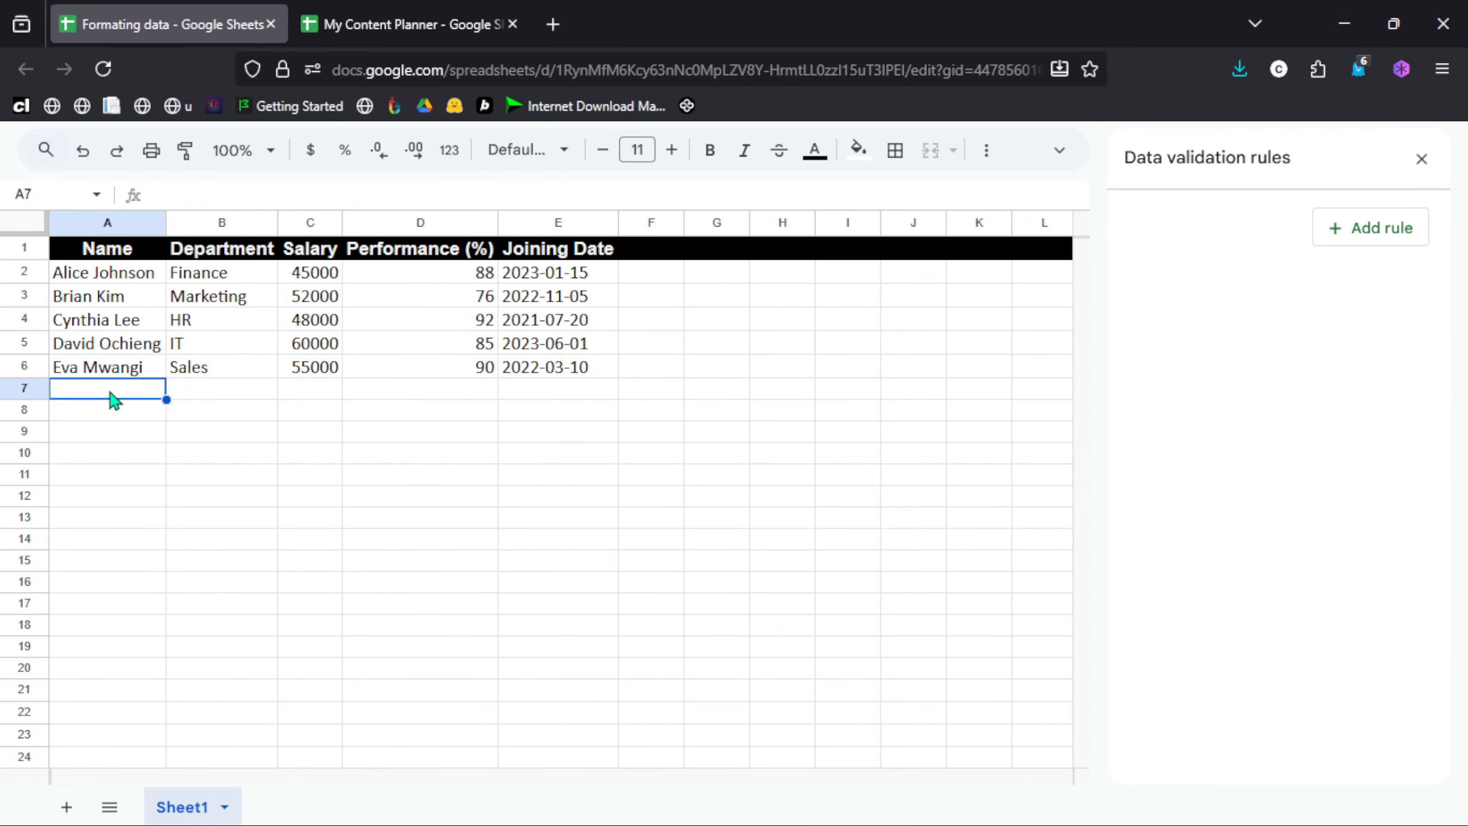
- Format the Salary values in column C with the Currency number format
click(309, 224)
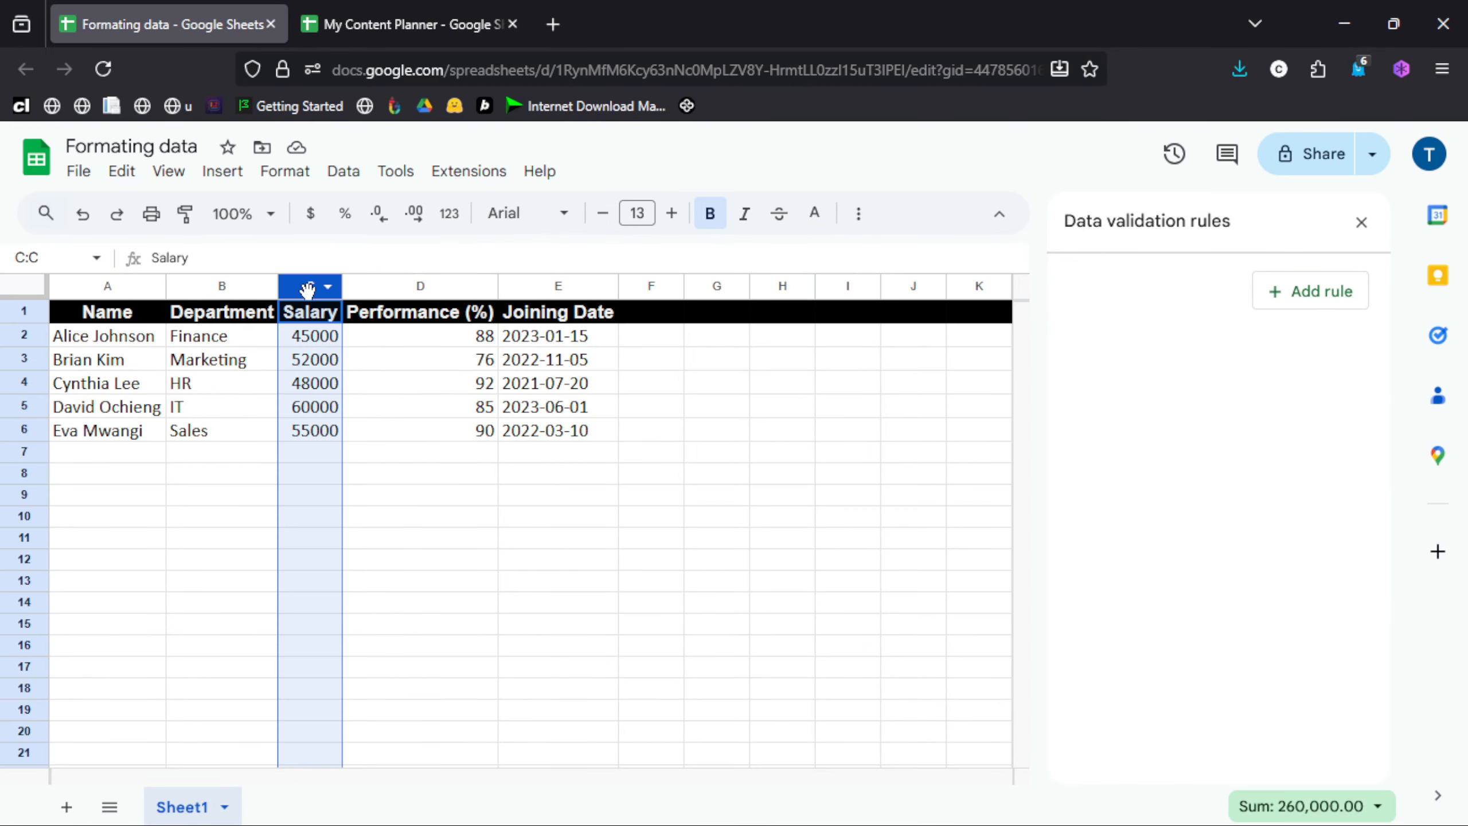
click(273, 173)
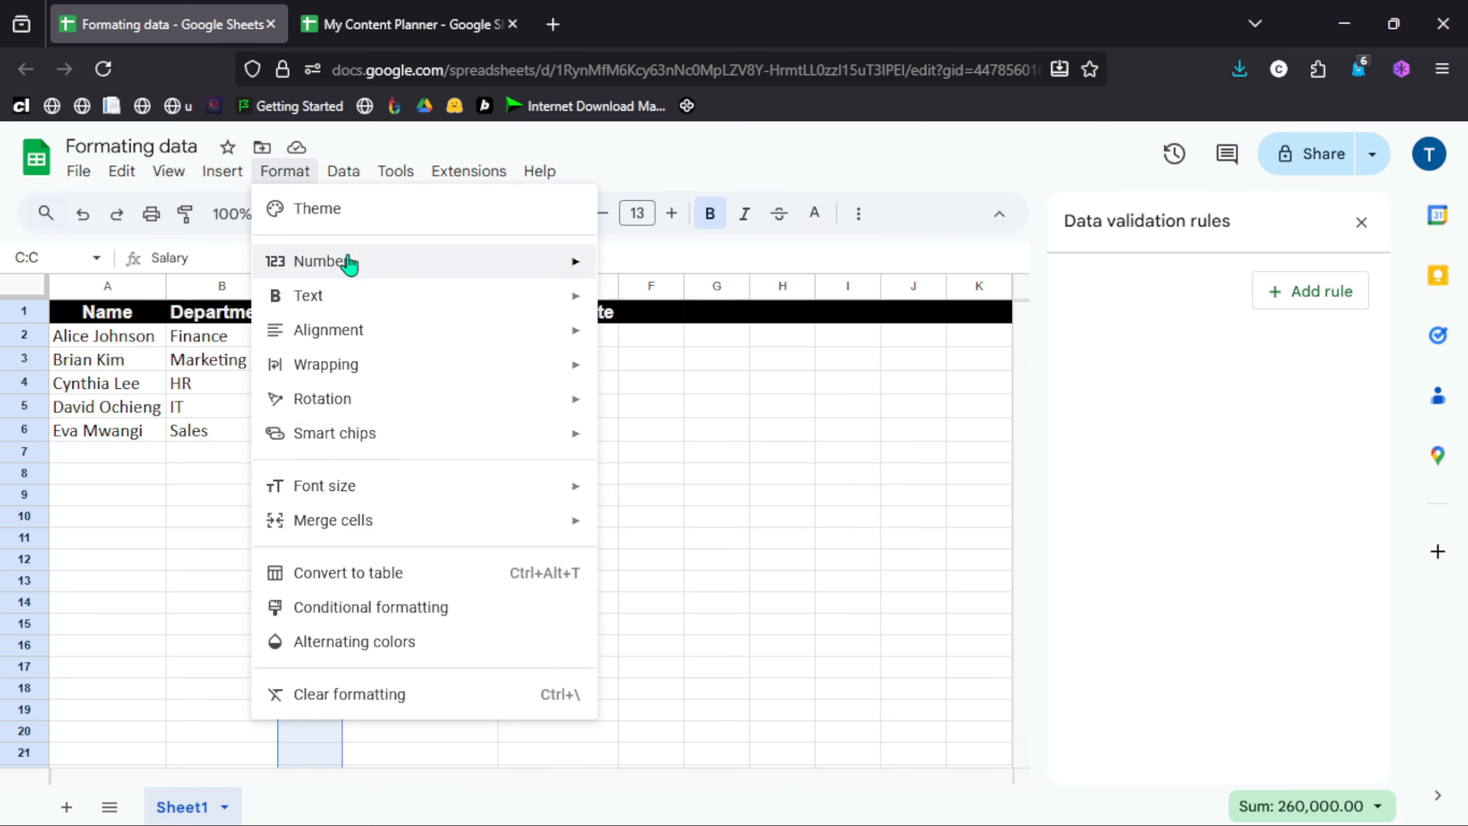
mouse_move(350, 263)
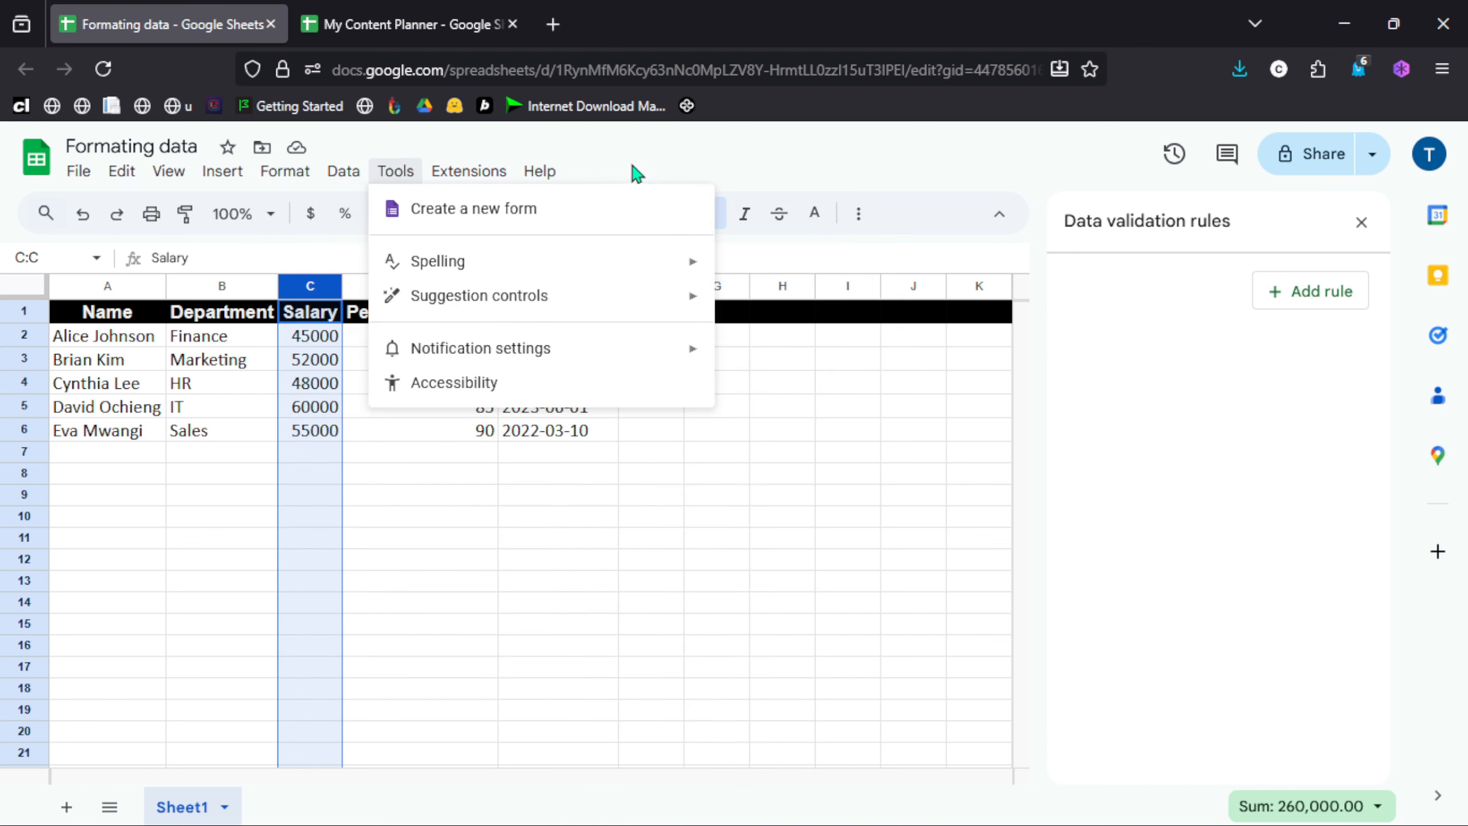
click(632, 165)
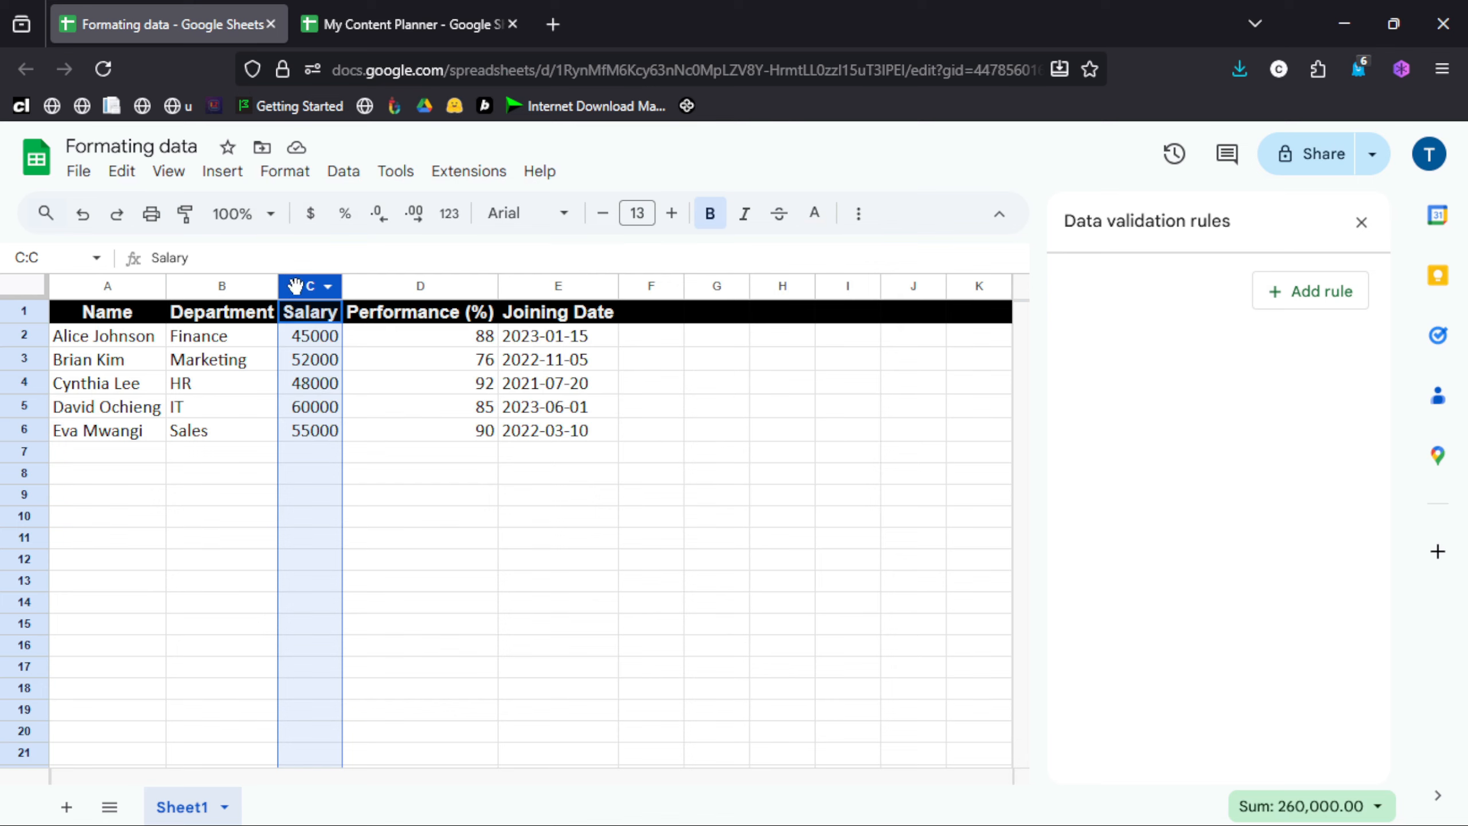
click(289, 173)
mouse_move(355, 262)
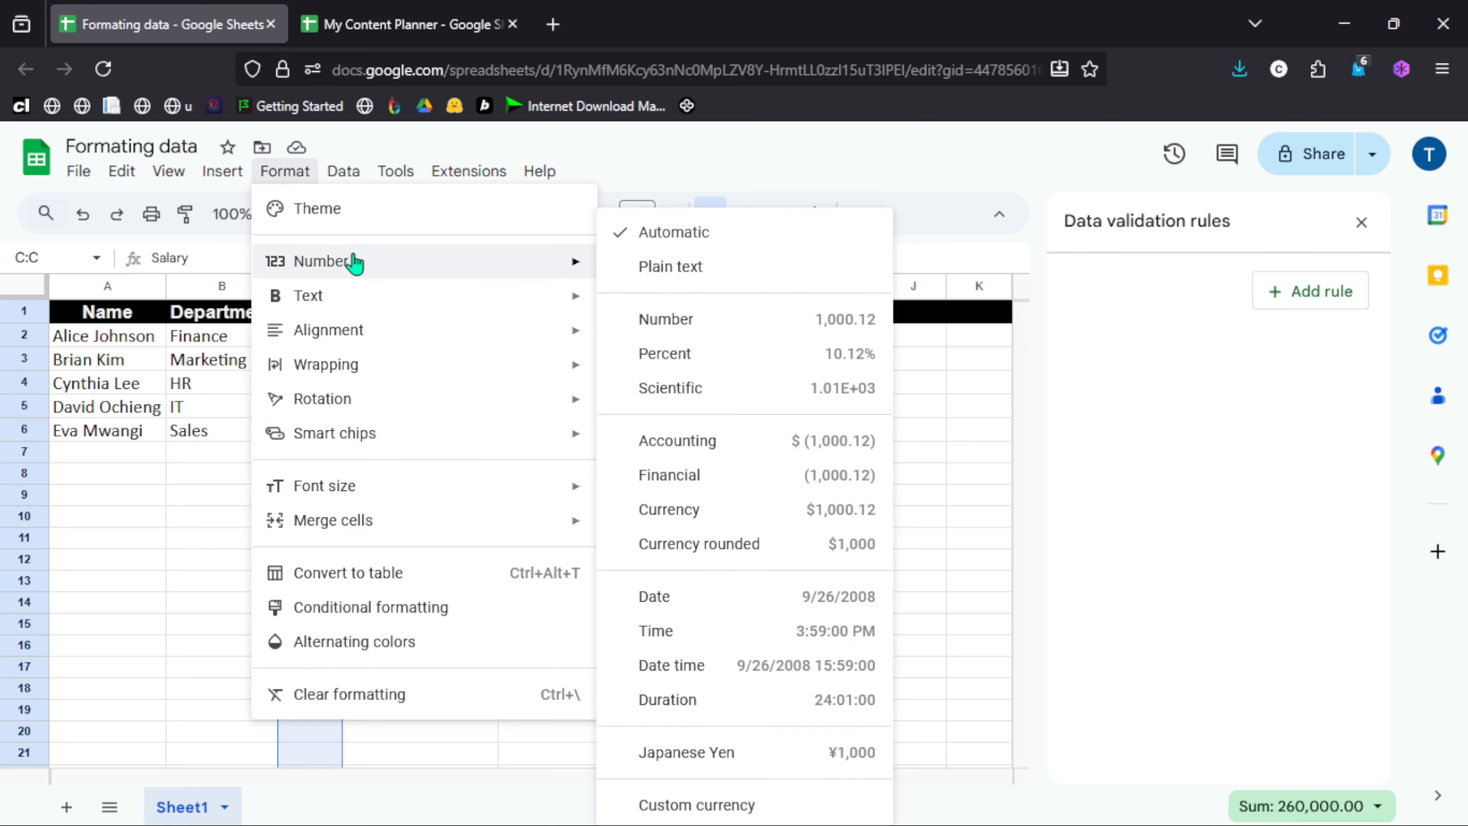
click(731, 517)
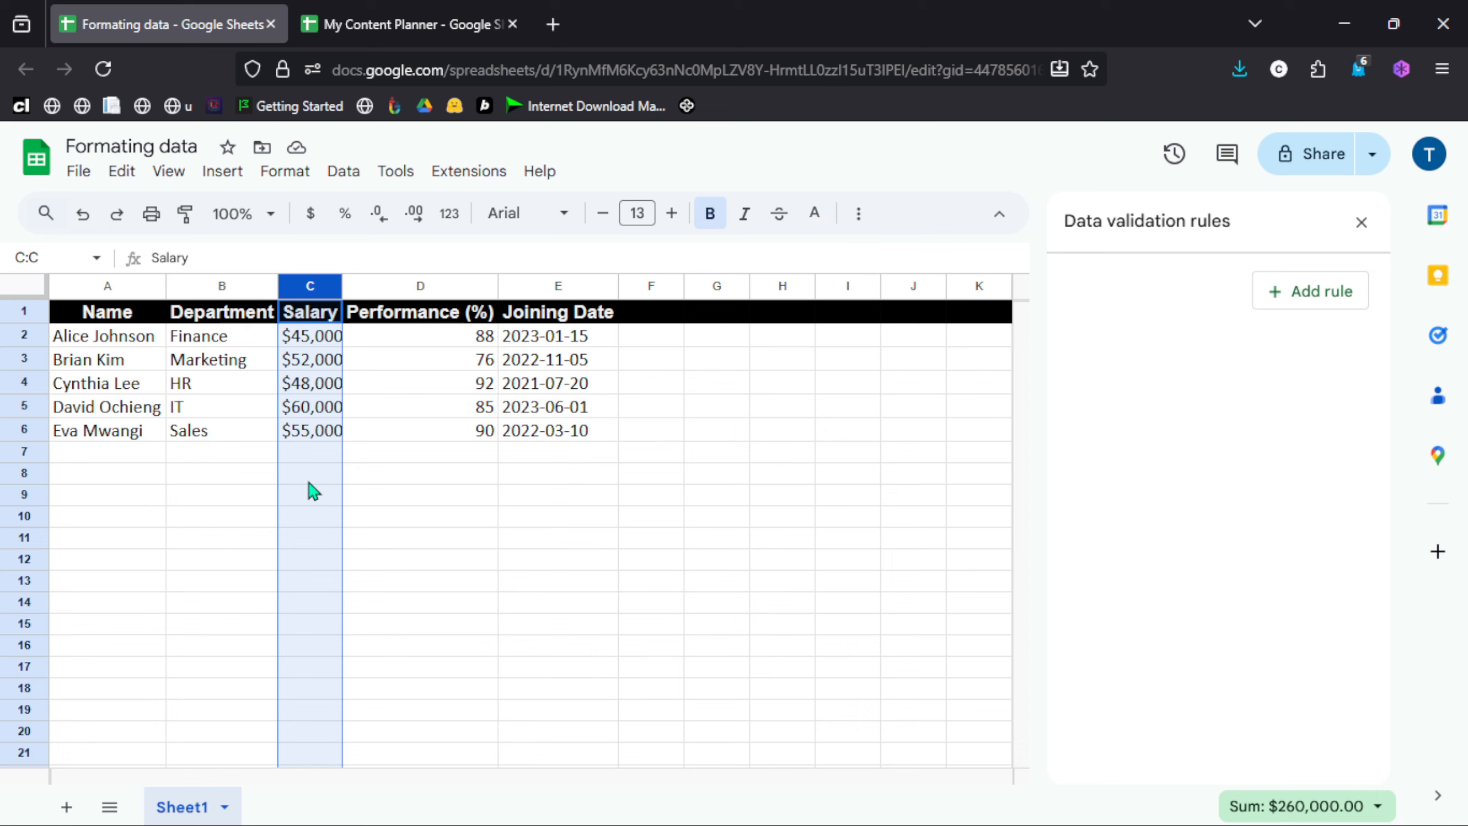
- Apply the Argentine Peso custom currency format to the whole Salary column C
click(294, 173)
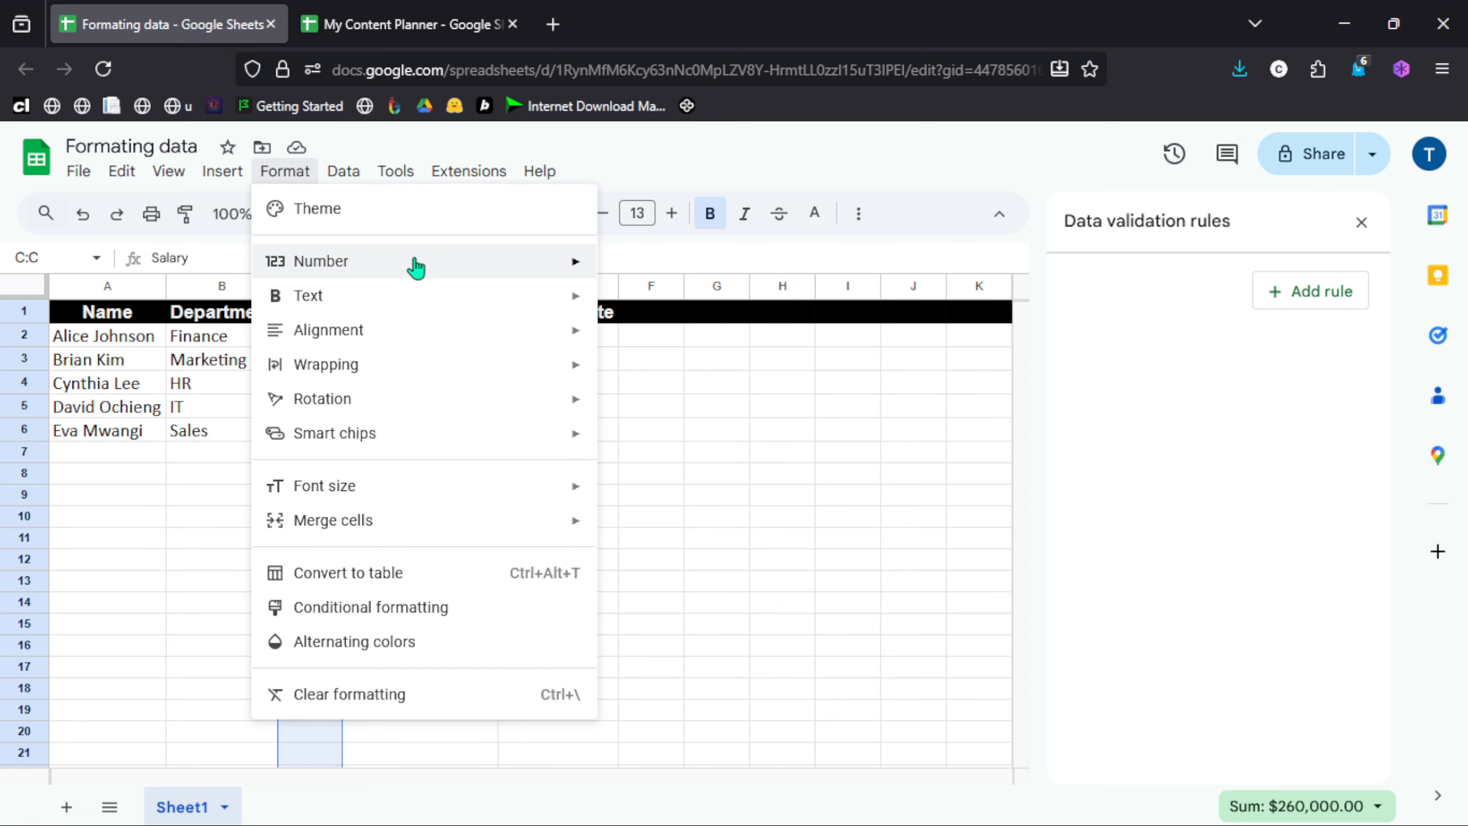
mouse_move(415, 265)
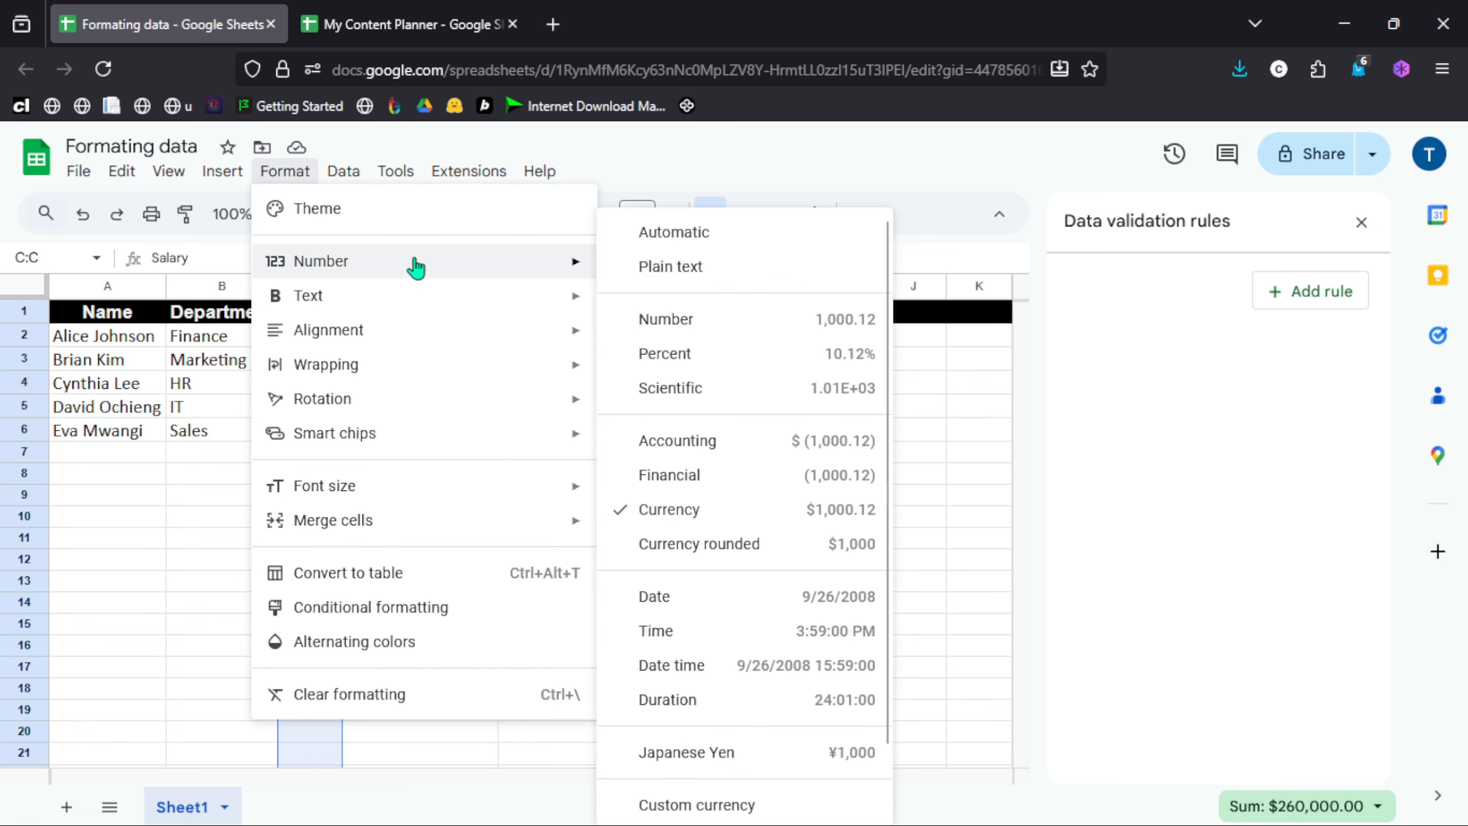
click(727, 808)
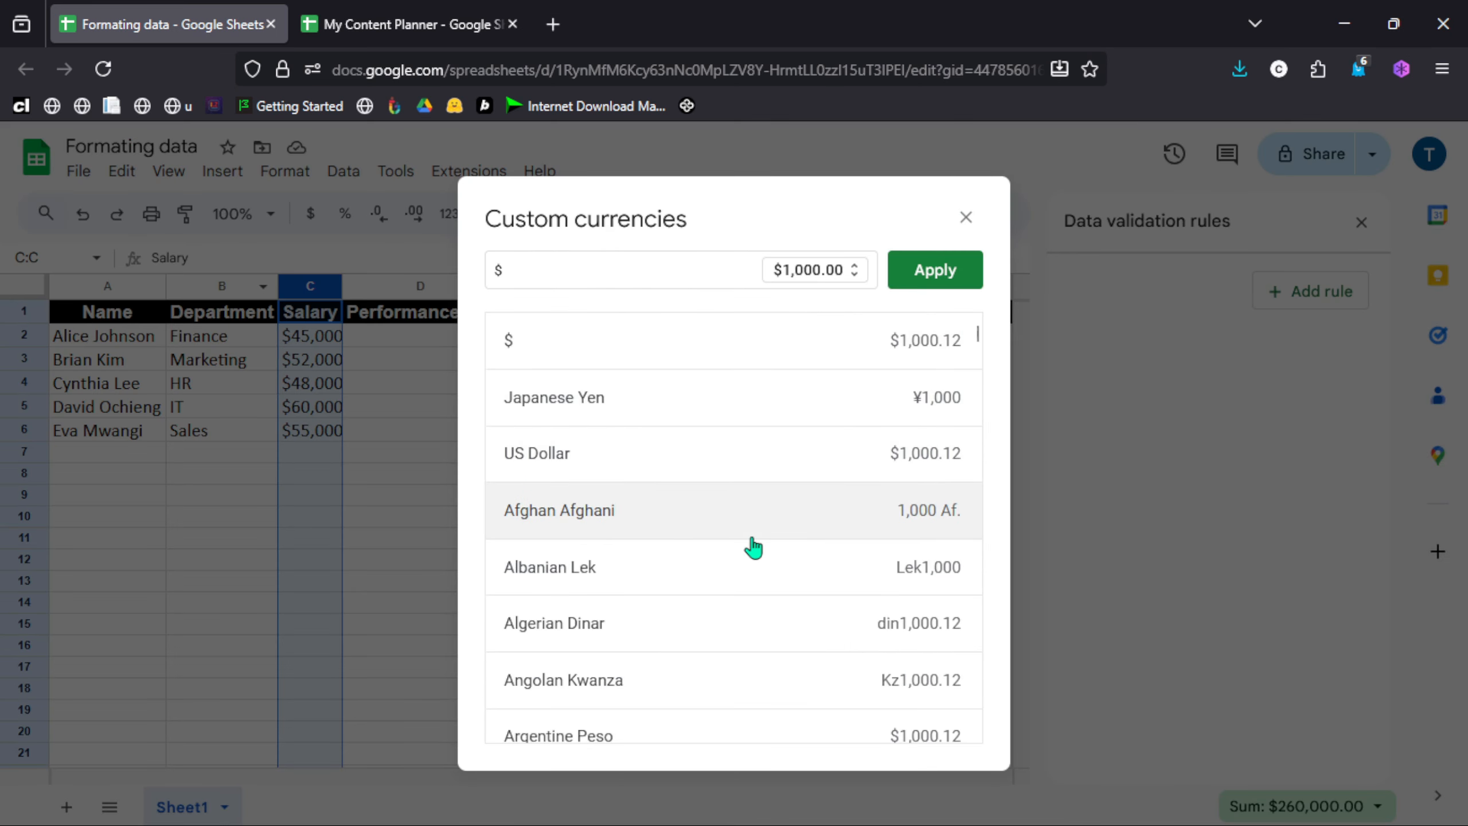
scroll(753, 547, down, 10)
scroll(754, 547, up, 5)
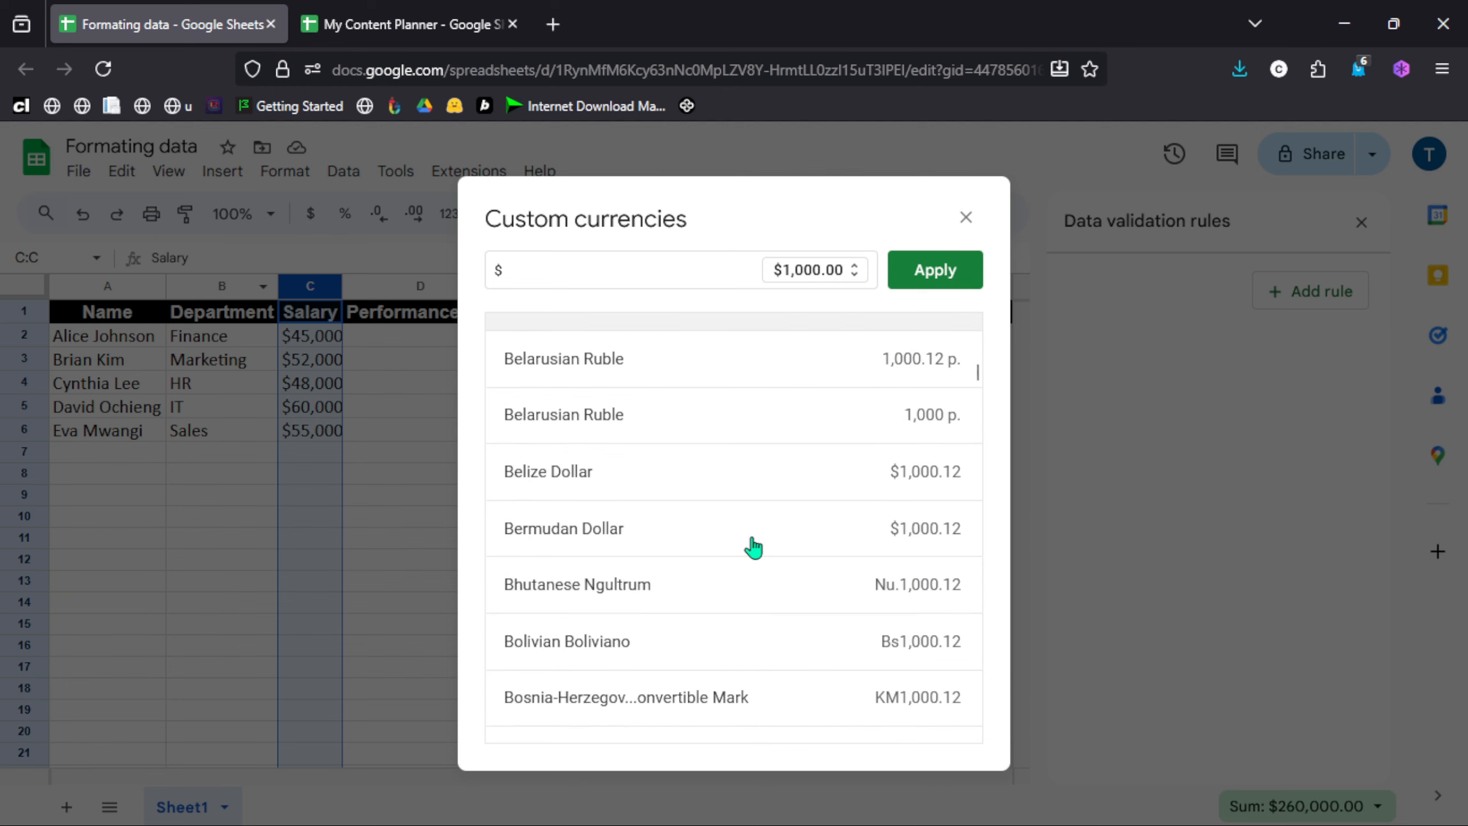
scroll(729, 474, up, 6)
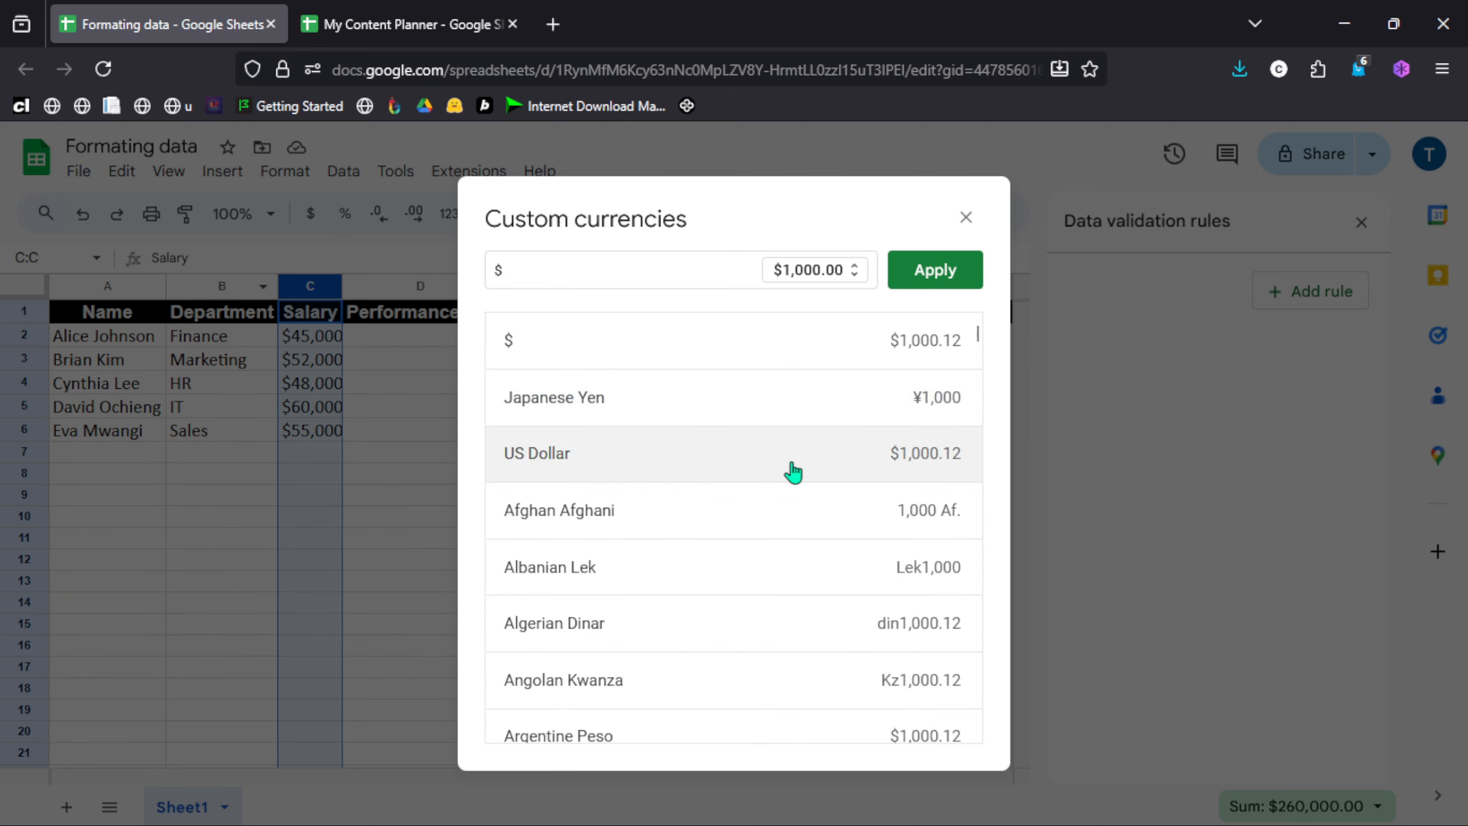
scroll(710, 577, down, 3)
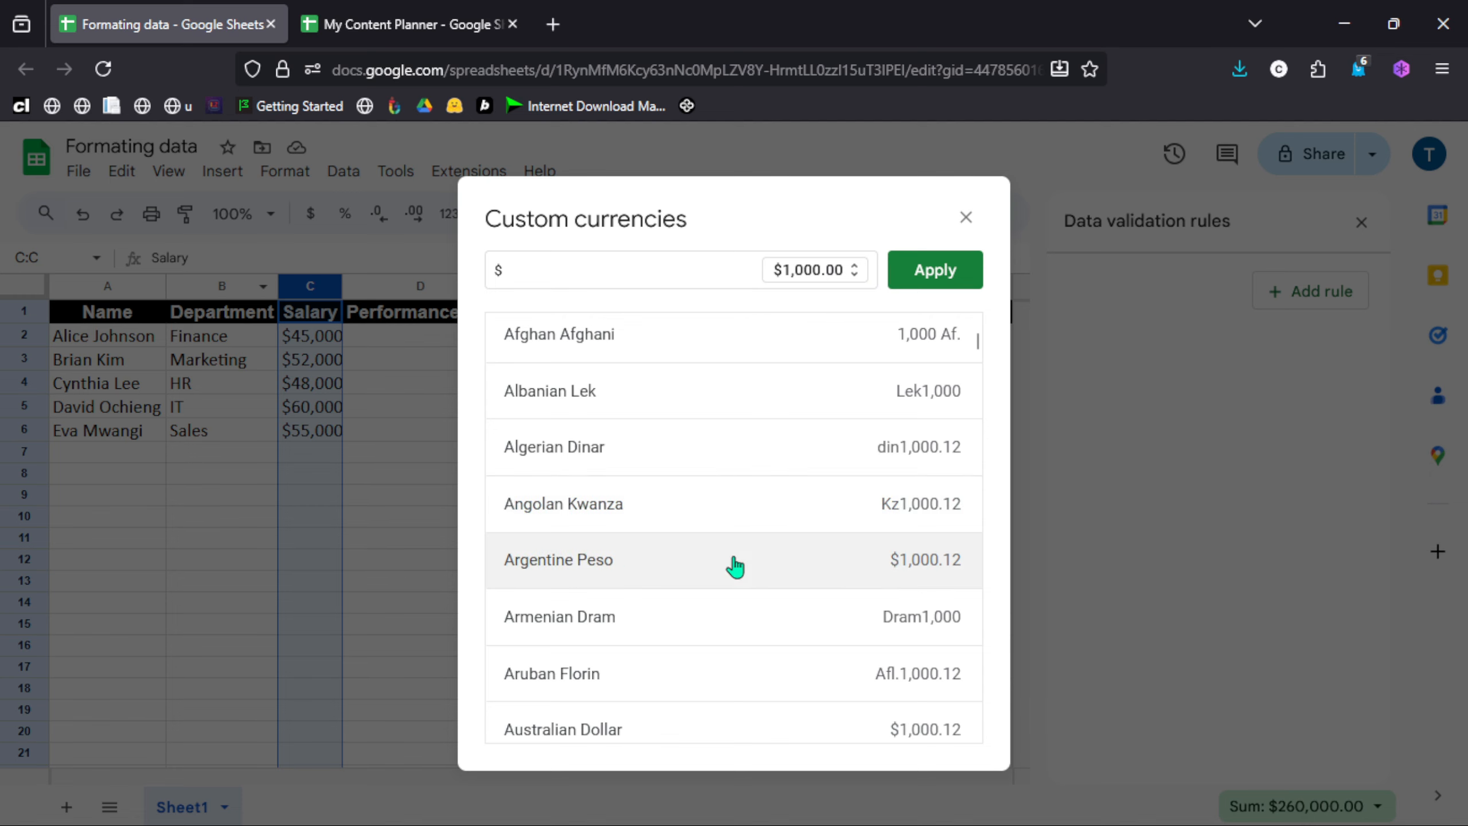
click(935, 270)
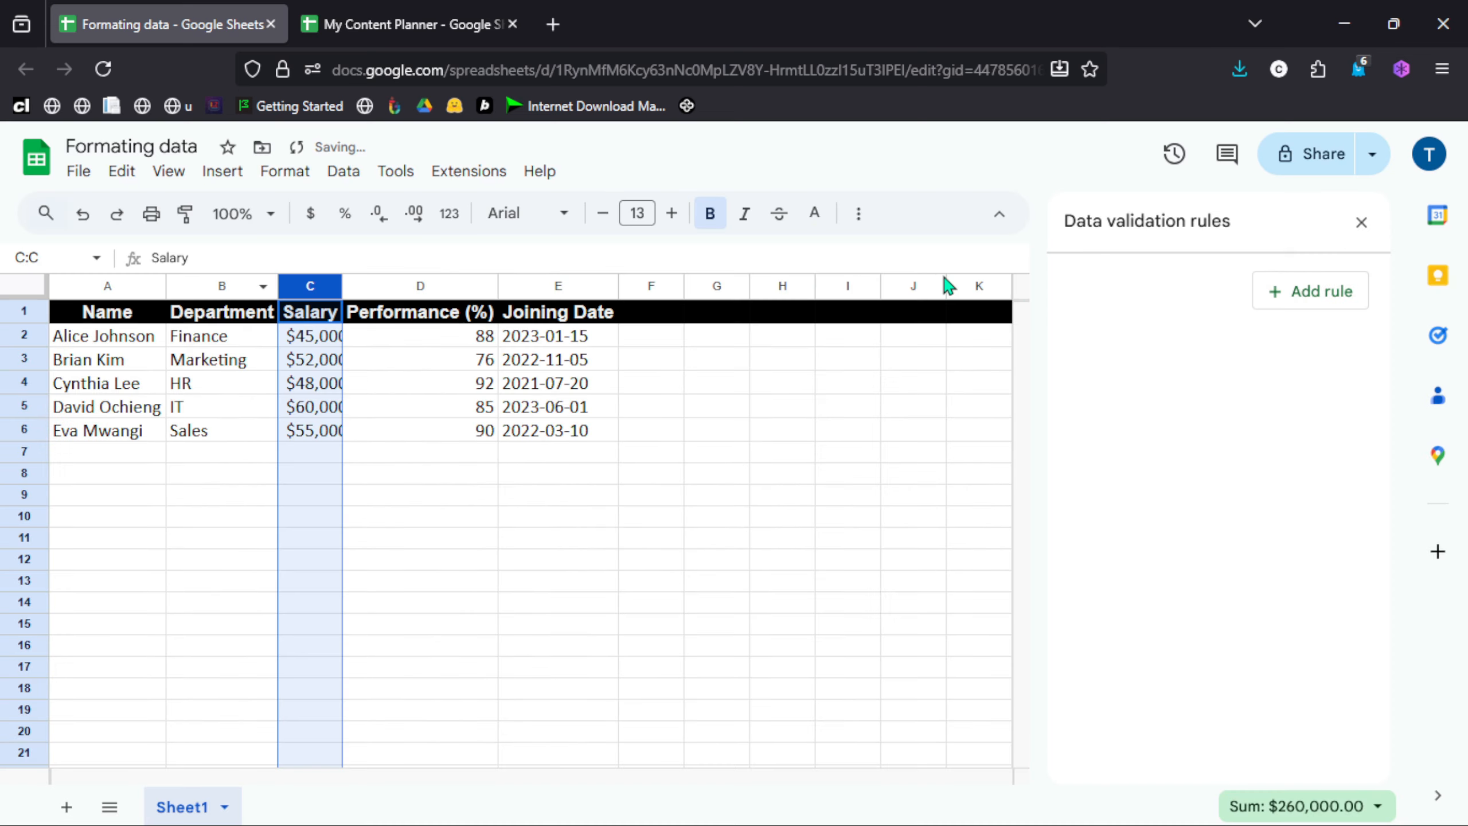
- Auto-fit the width of column C to its contents and format the Salary column as Japanese Yen
double_click(345, 285)
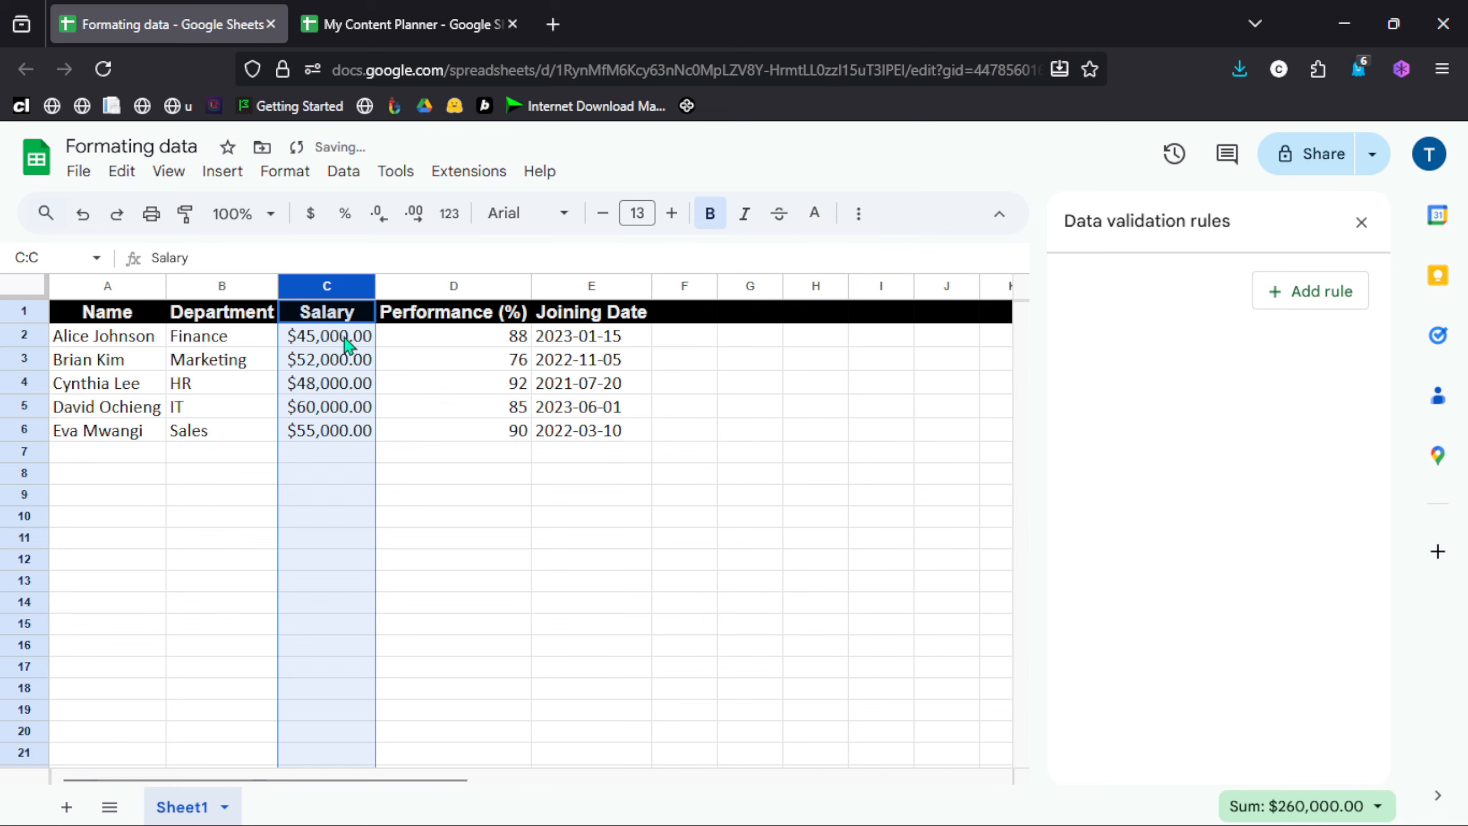
click(283, 172)
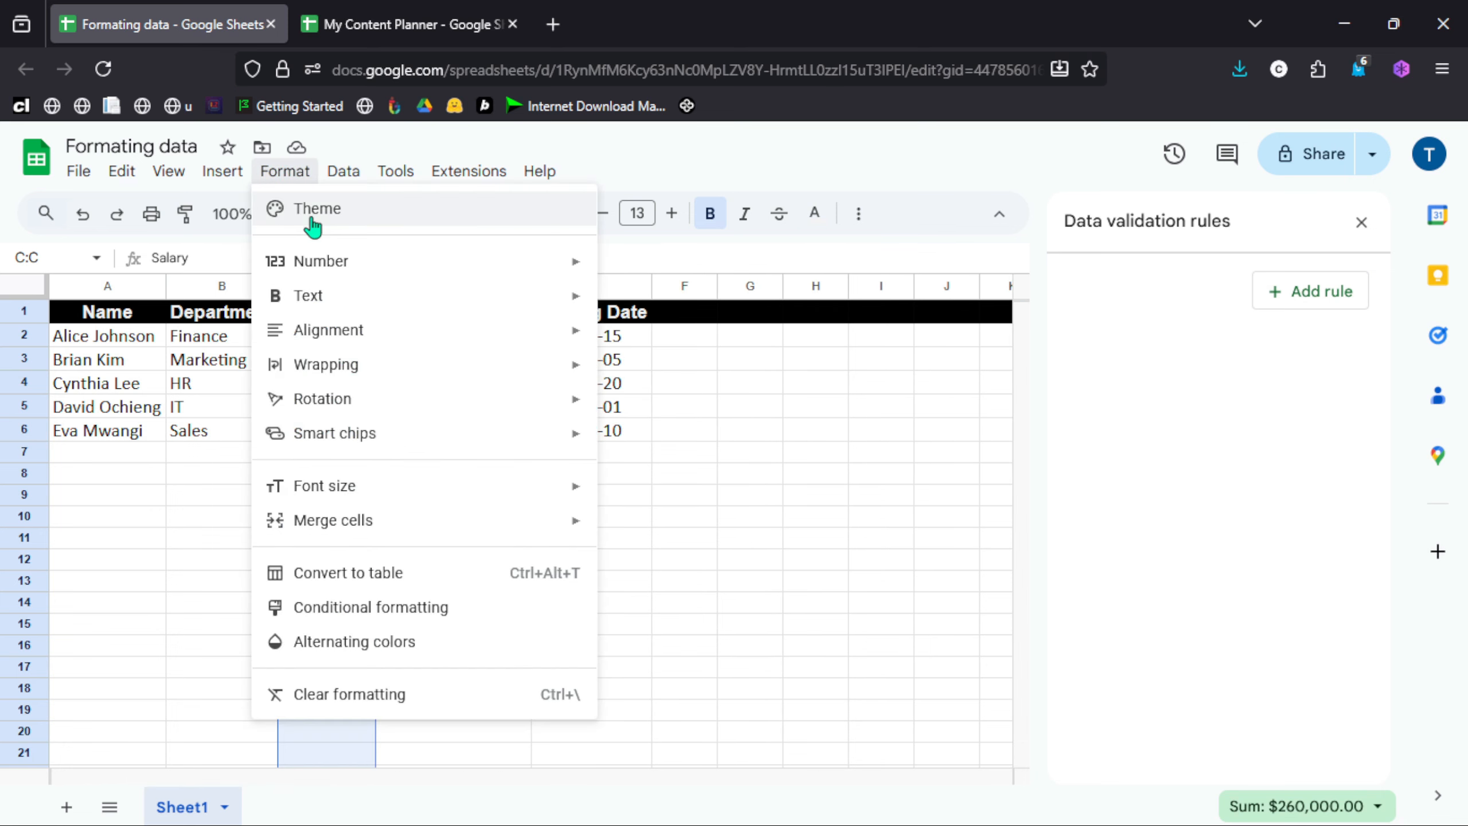
mouse_move(331, 277)
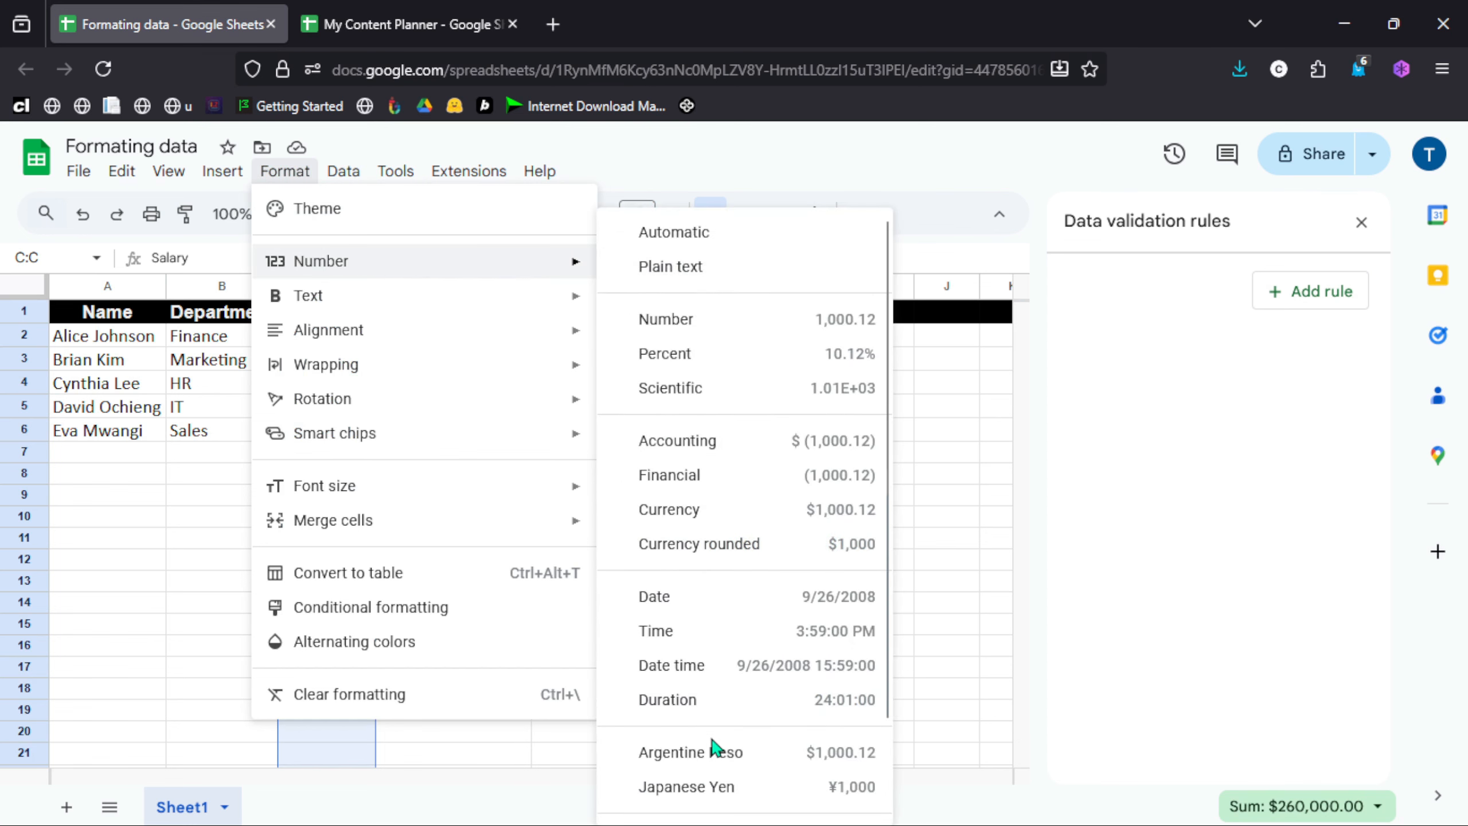
click(717, 791)
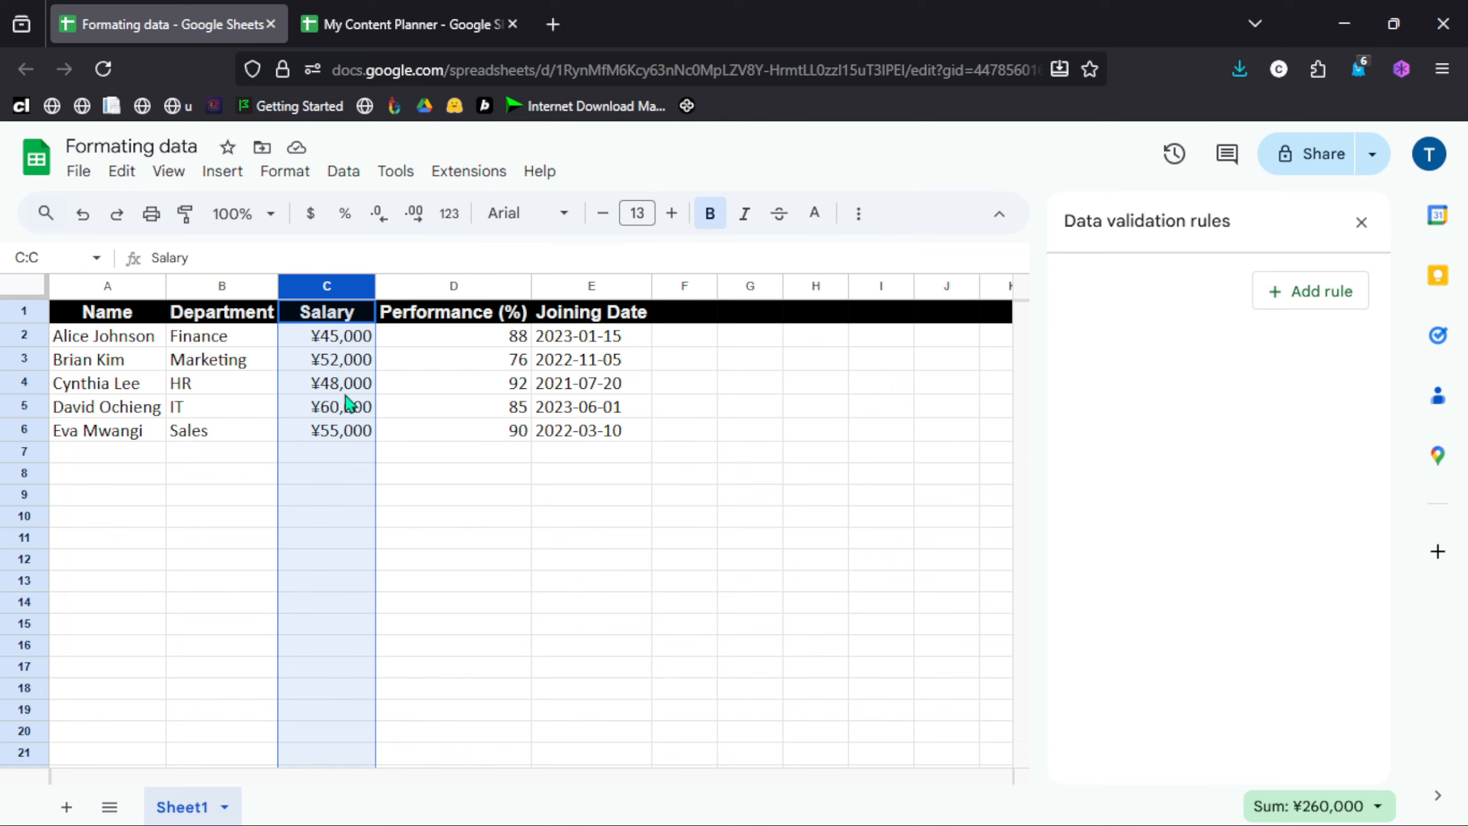
- Format the whole Joining Date column E with the Date number format
click(285, 171)
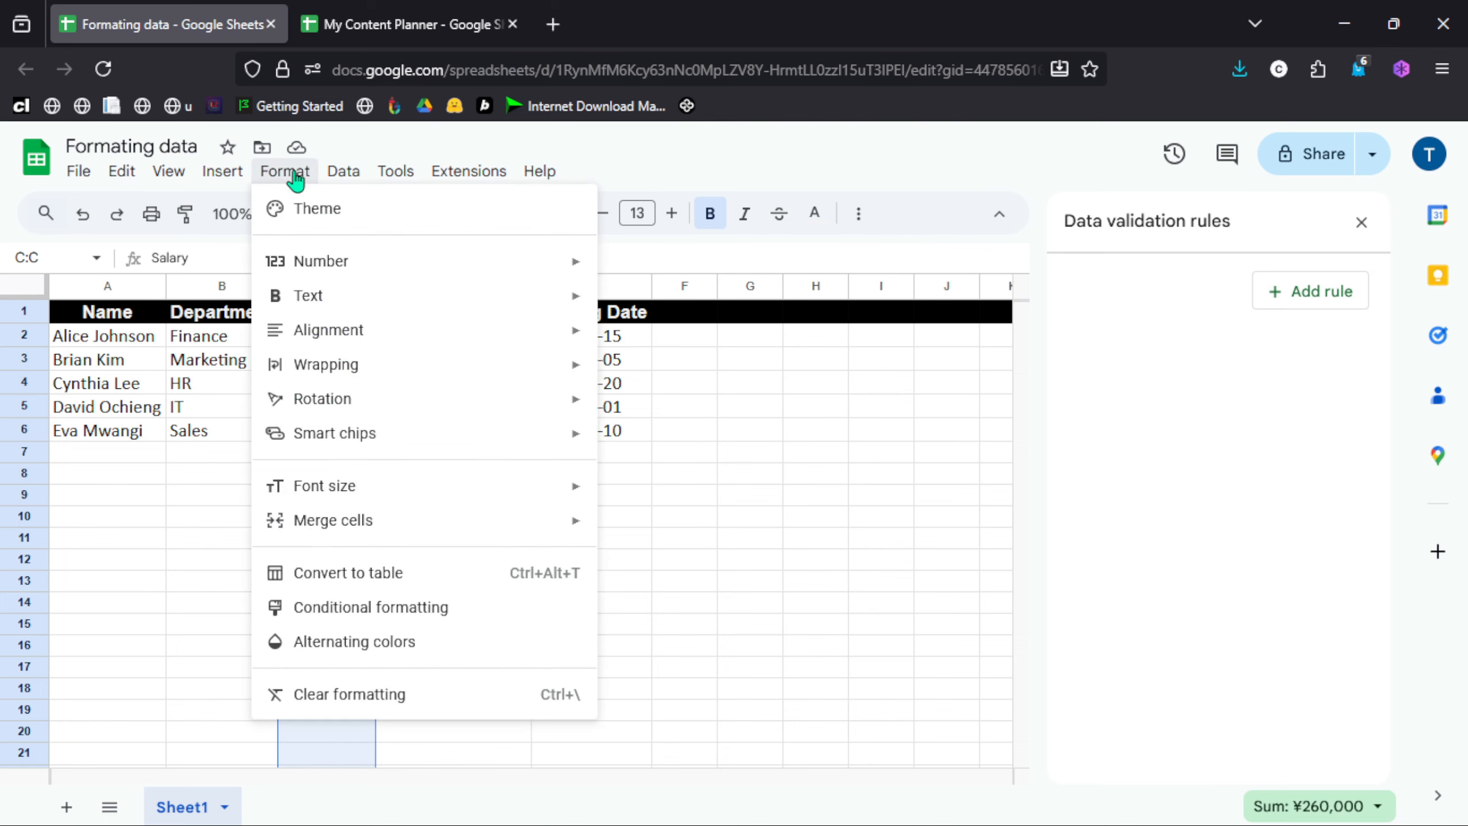
mouse_move(373, 270)
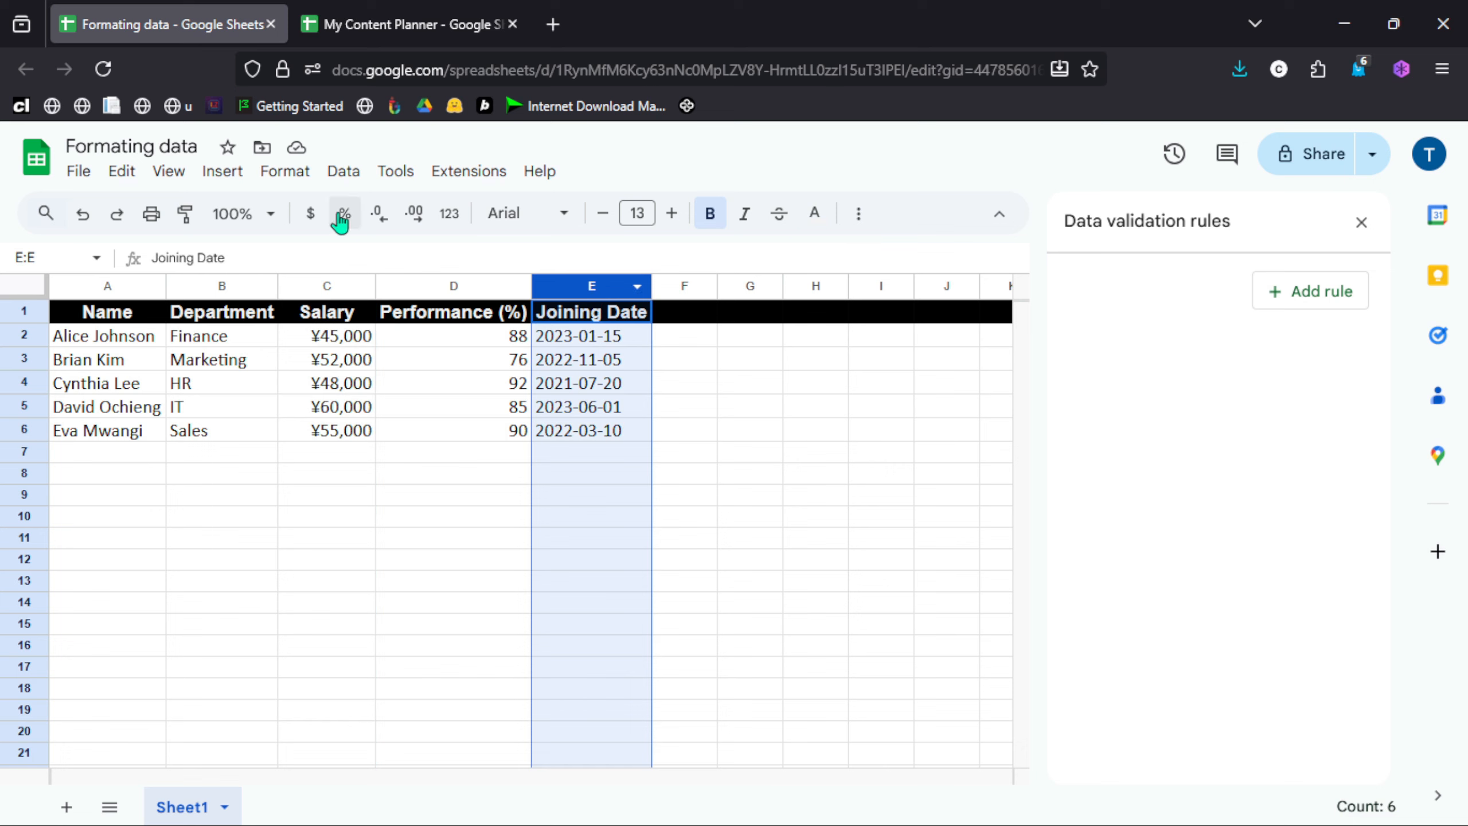
click(295, 179)
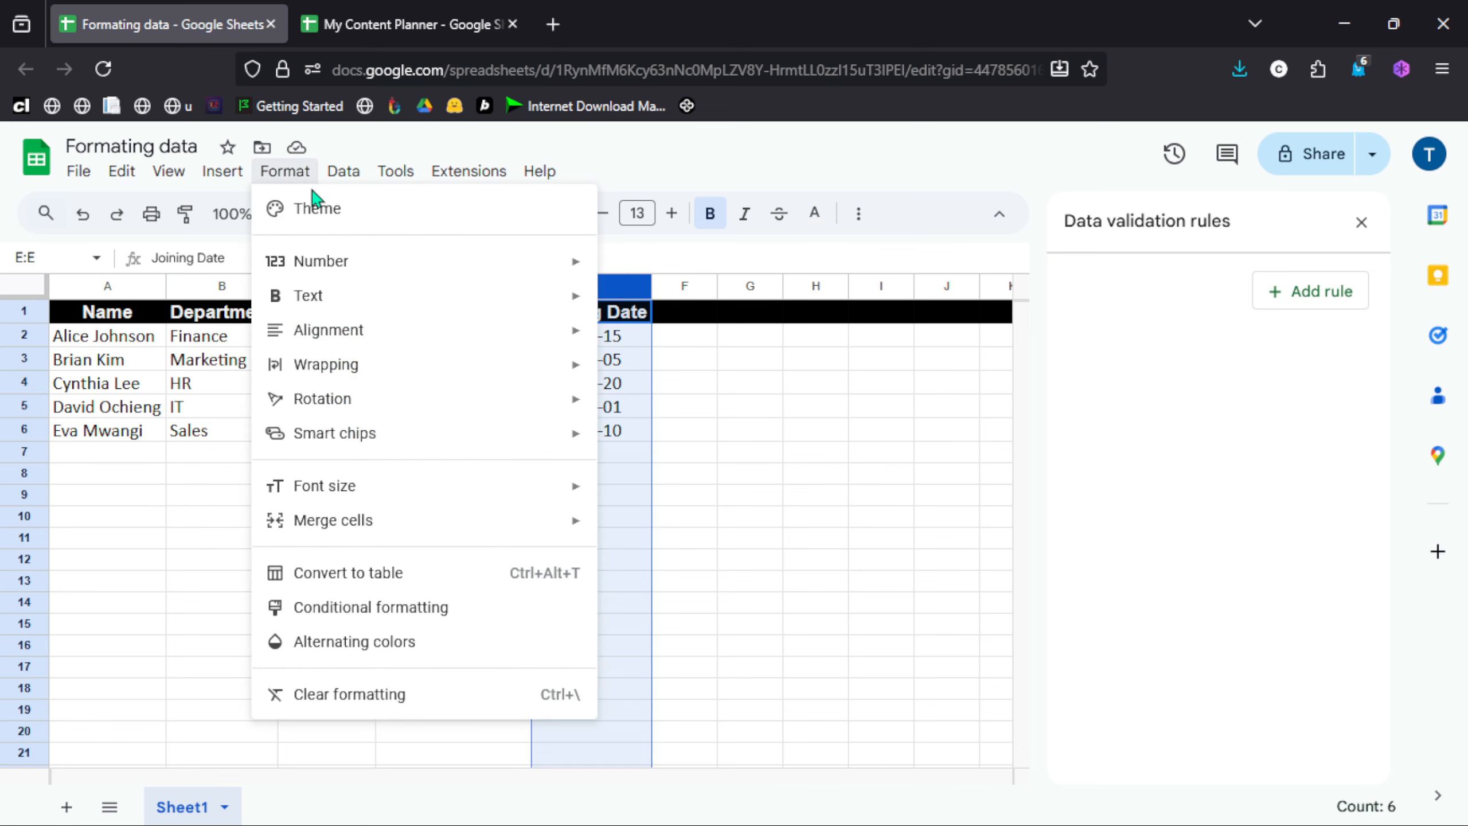
mouse_move(341, 276)
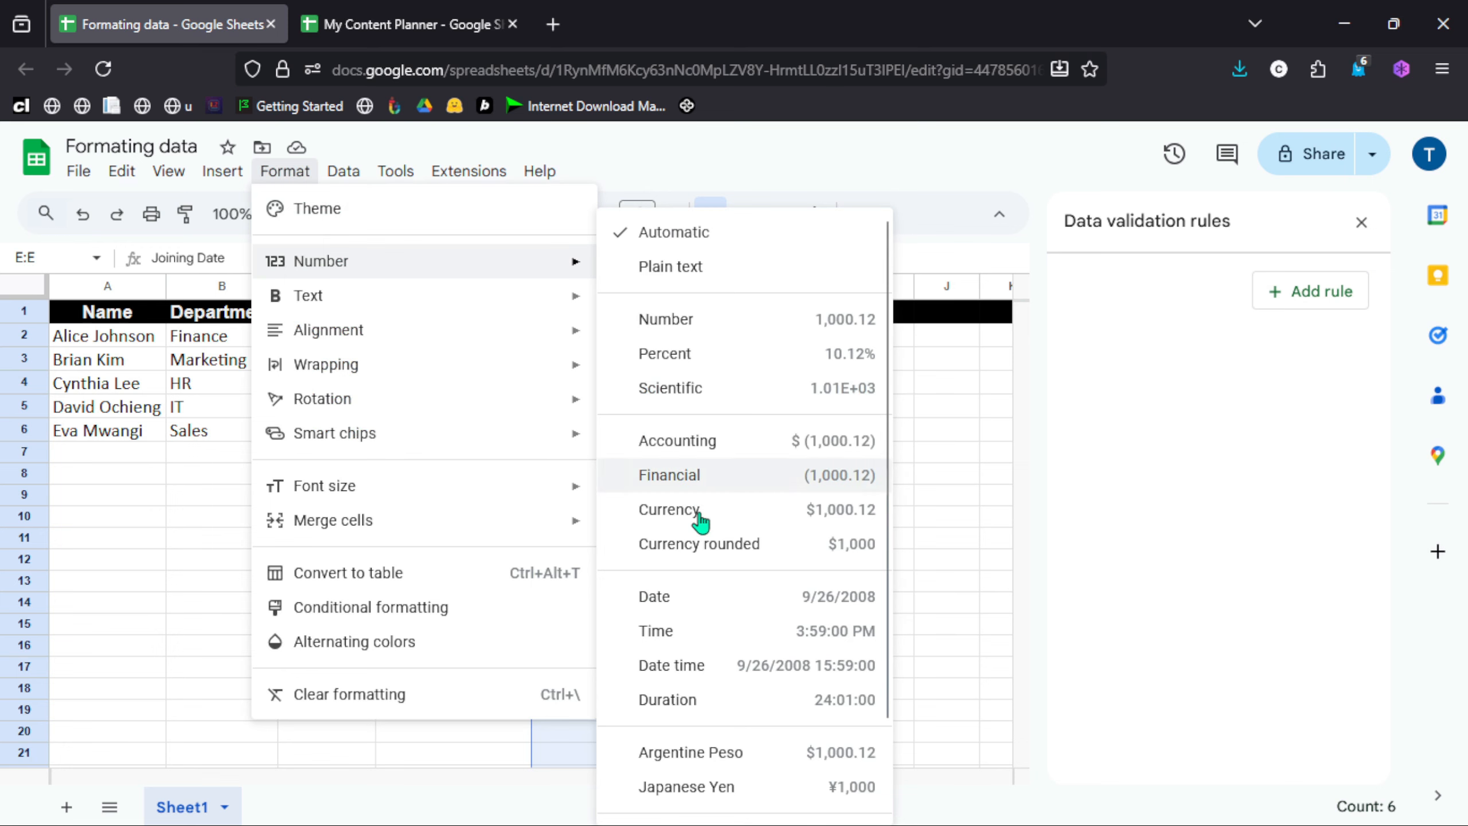
click(684, 604)
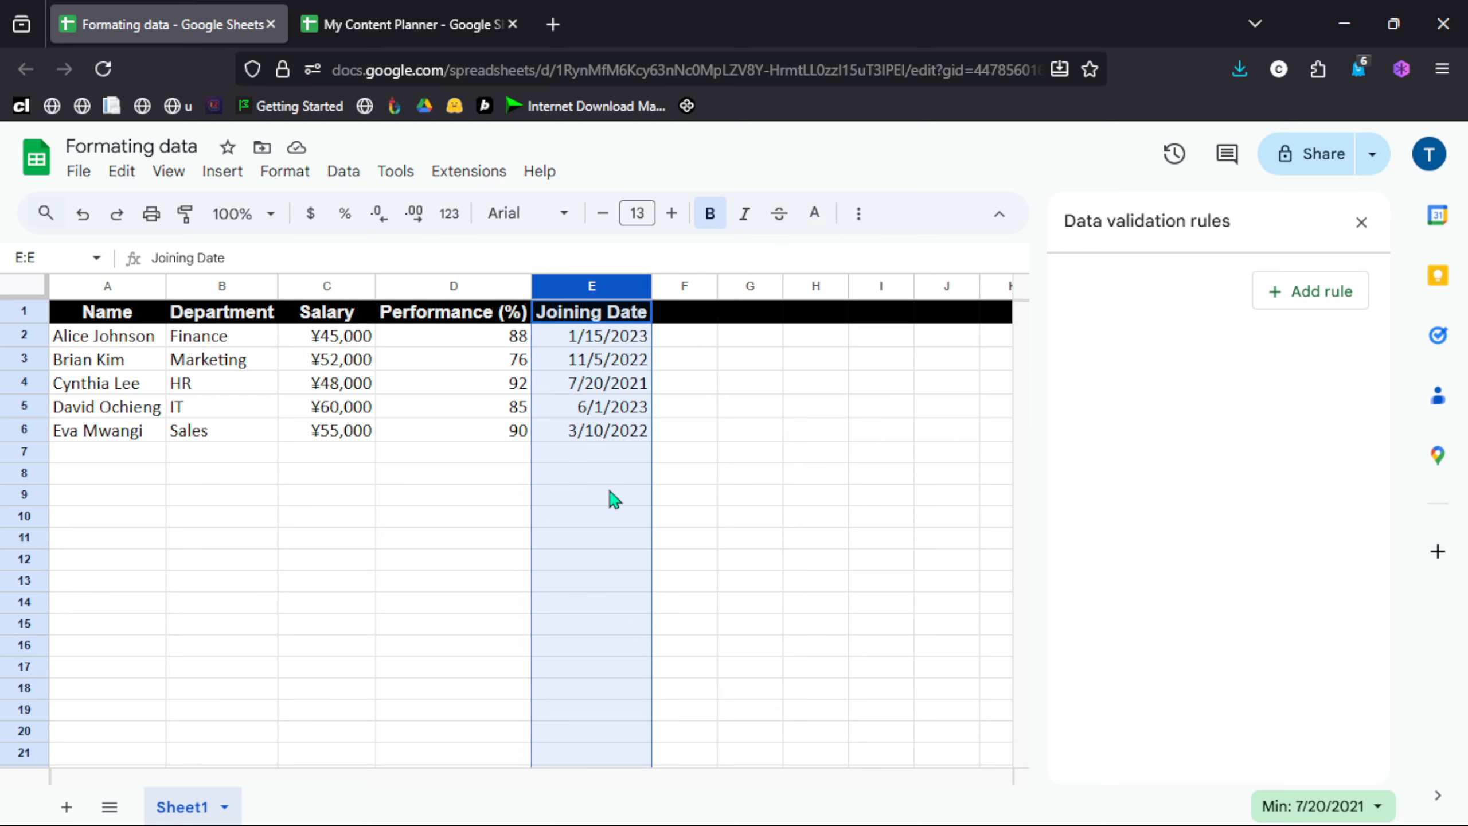
- Copy the formatting of Salary cell C2 onto empty cell F2 with Paint format
click(187, 216)
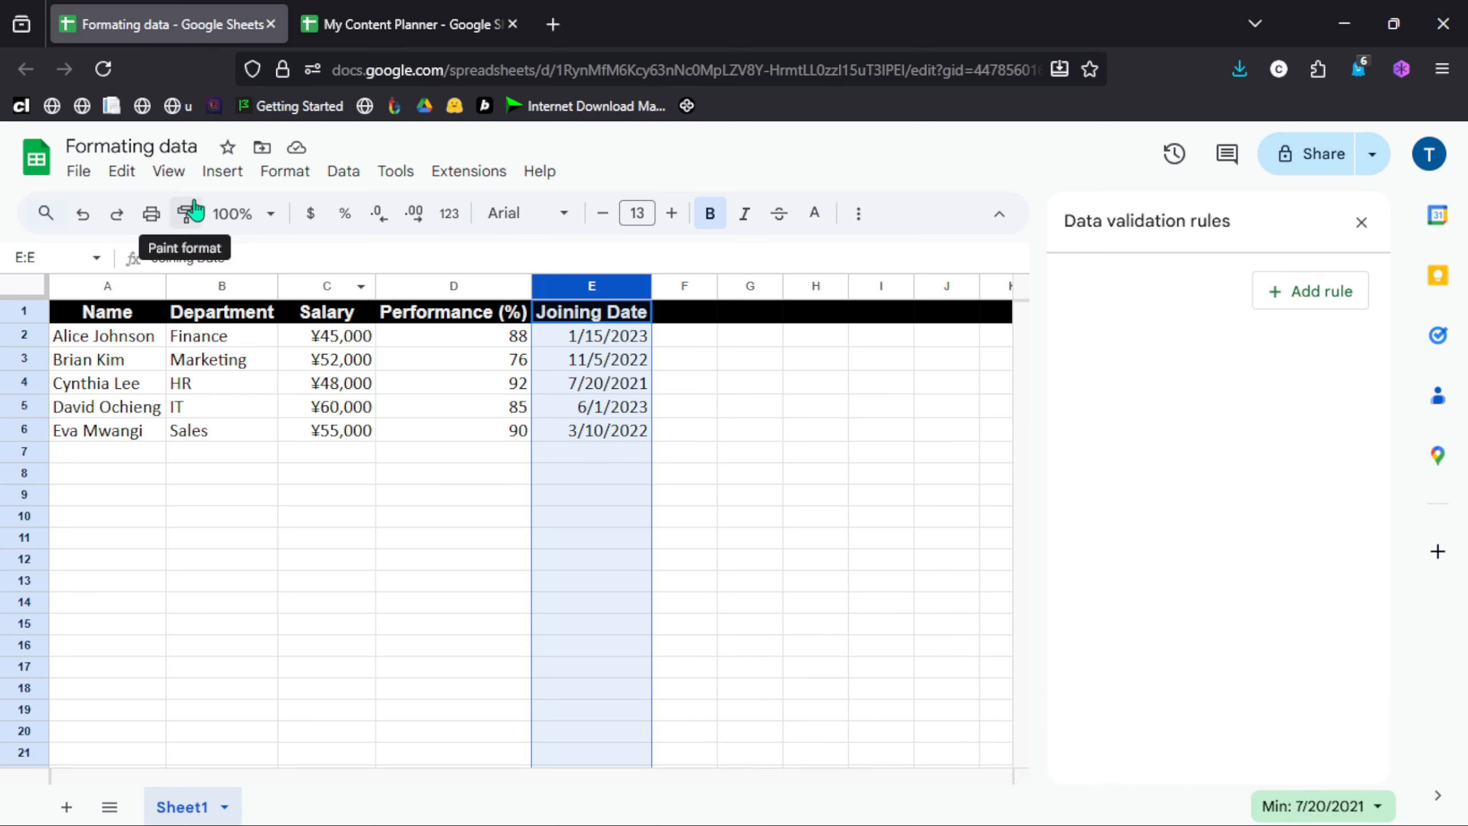
click(351, 341)
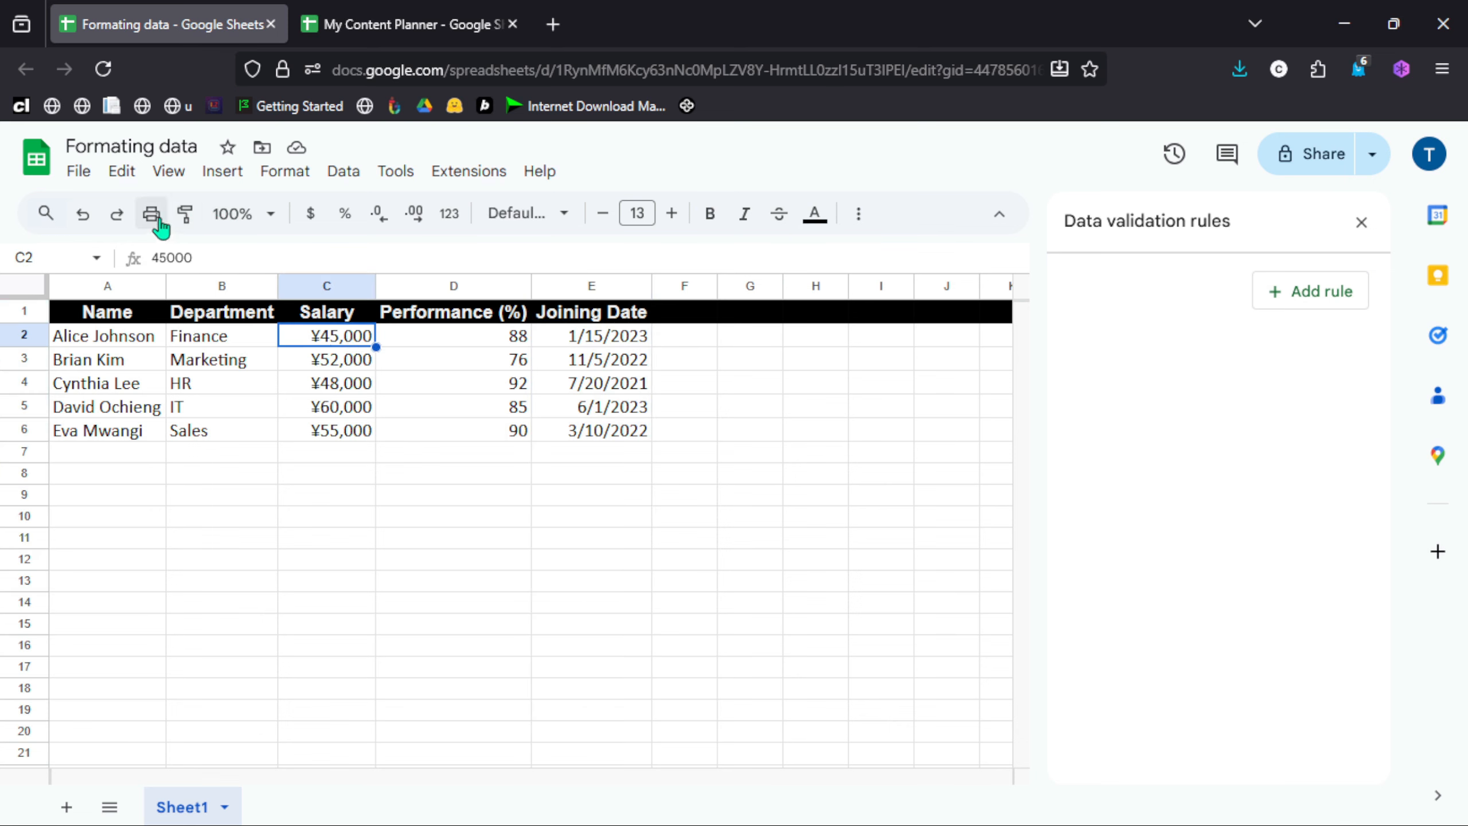
click(185, 215)
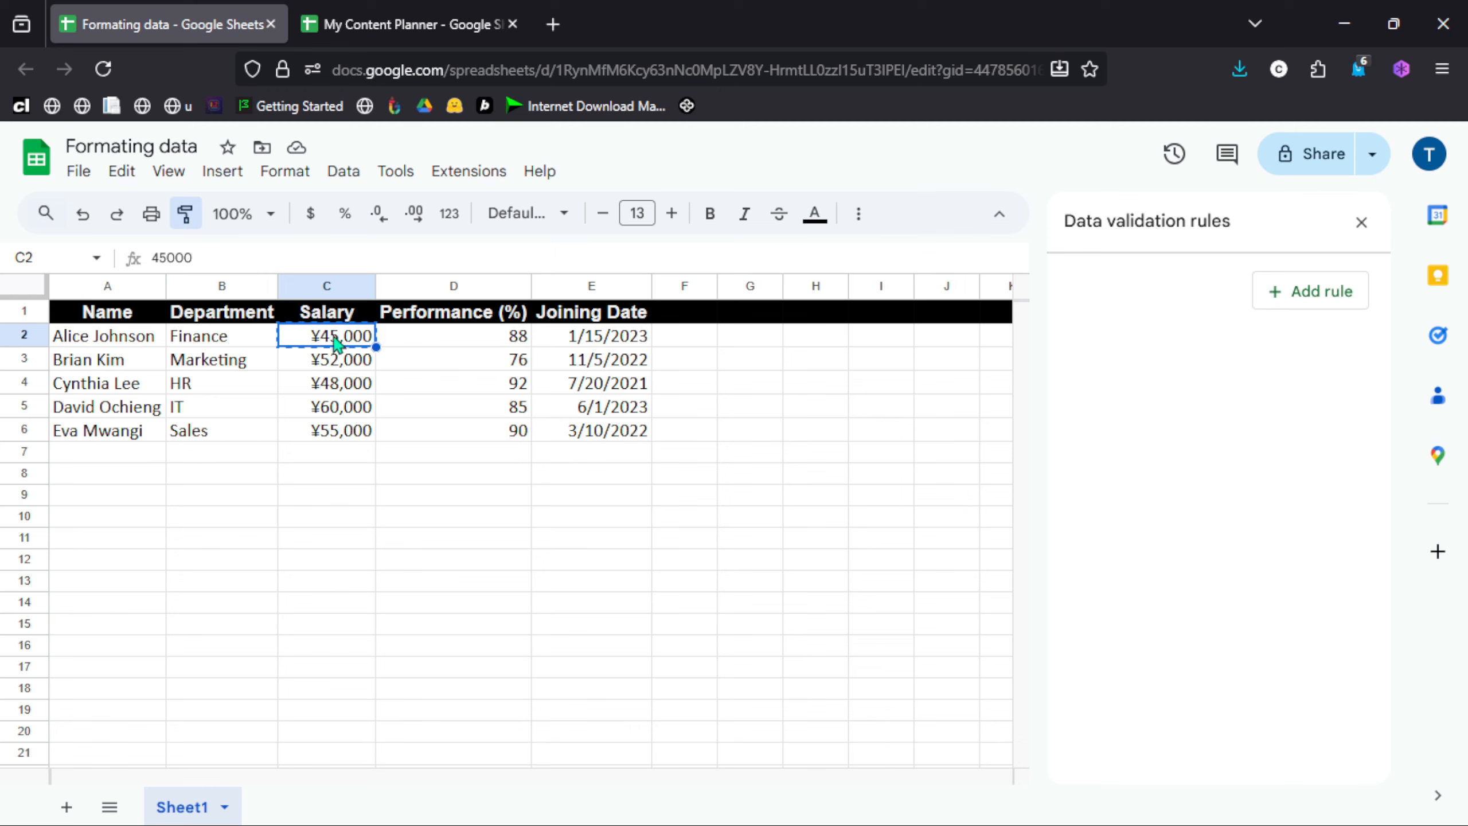
click(694, 342)
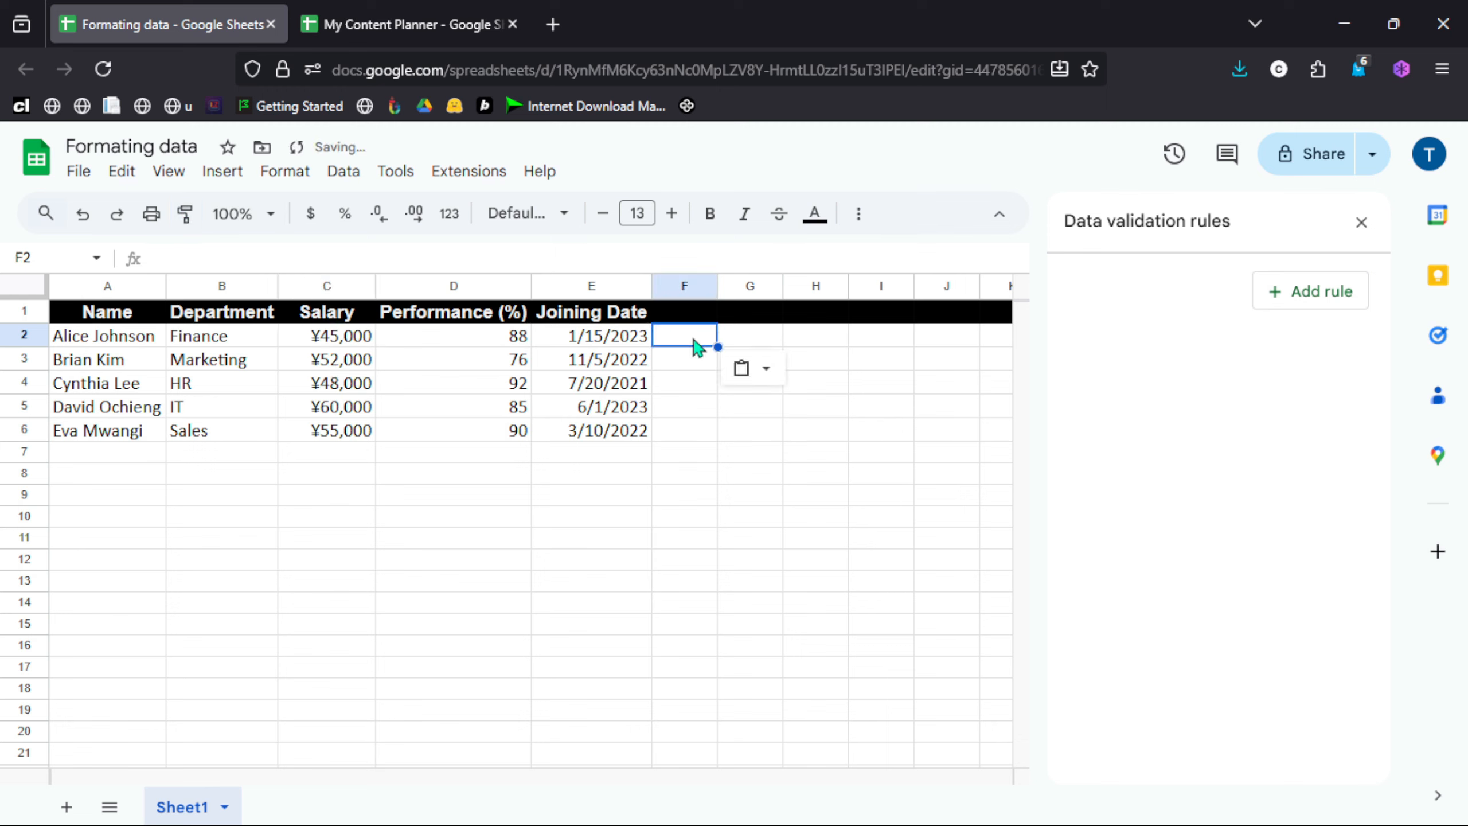
- Test the copied format by entering 45000 in cell F2, and clear the cell's content again
text(¥45,000)
click(765, 373)
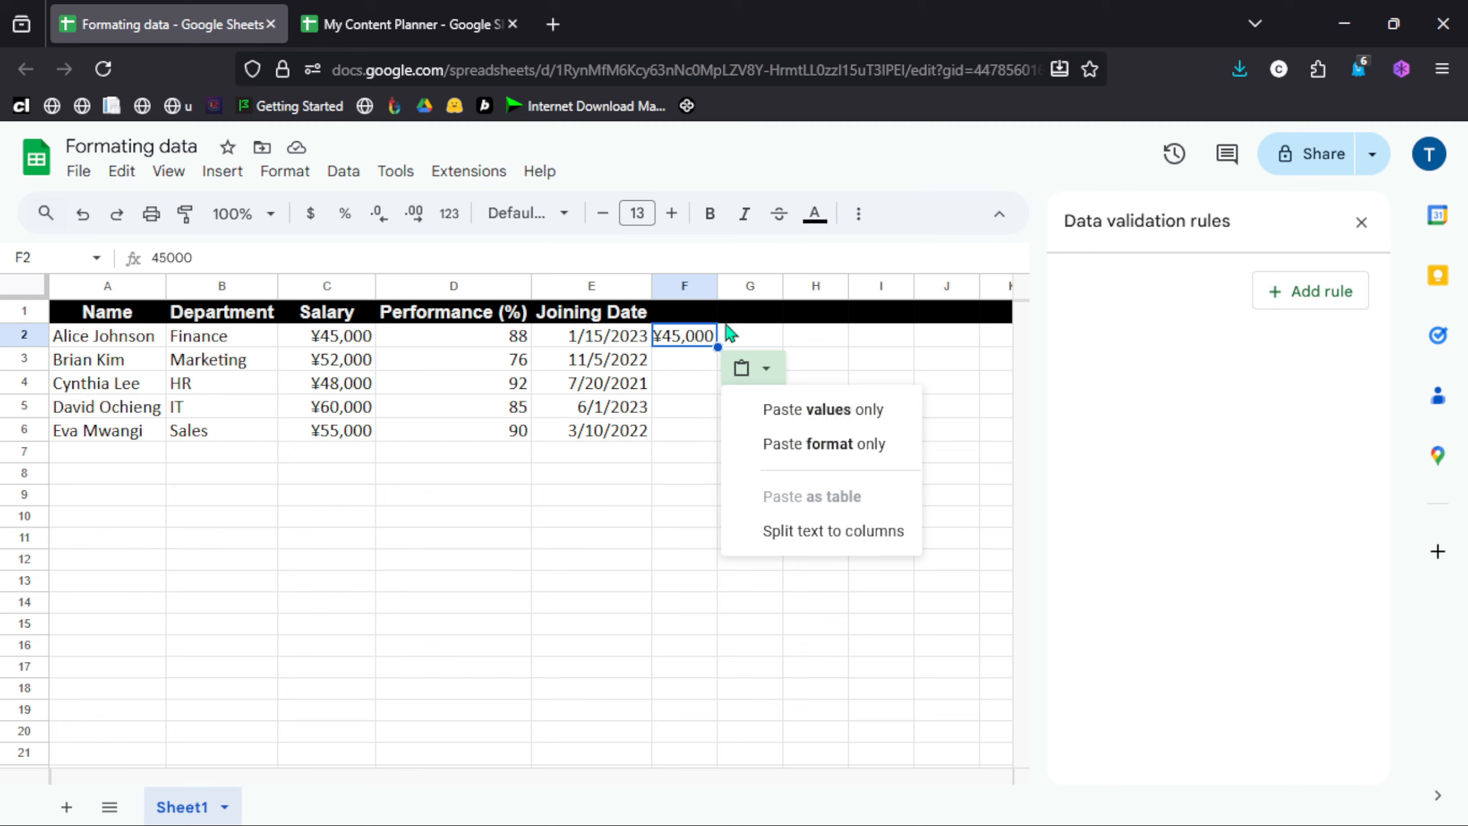
click(745, 345)
click(700, 347)
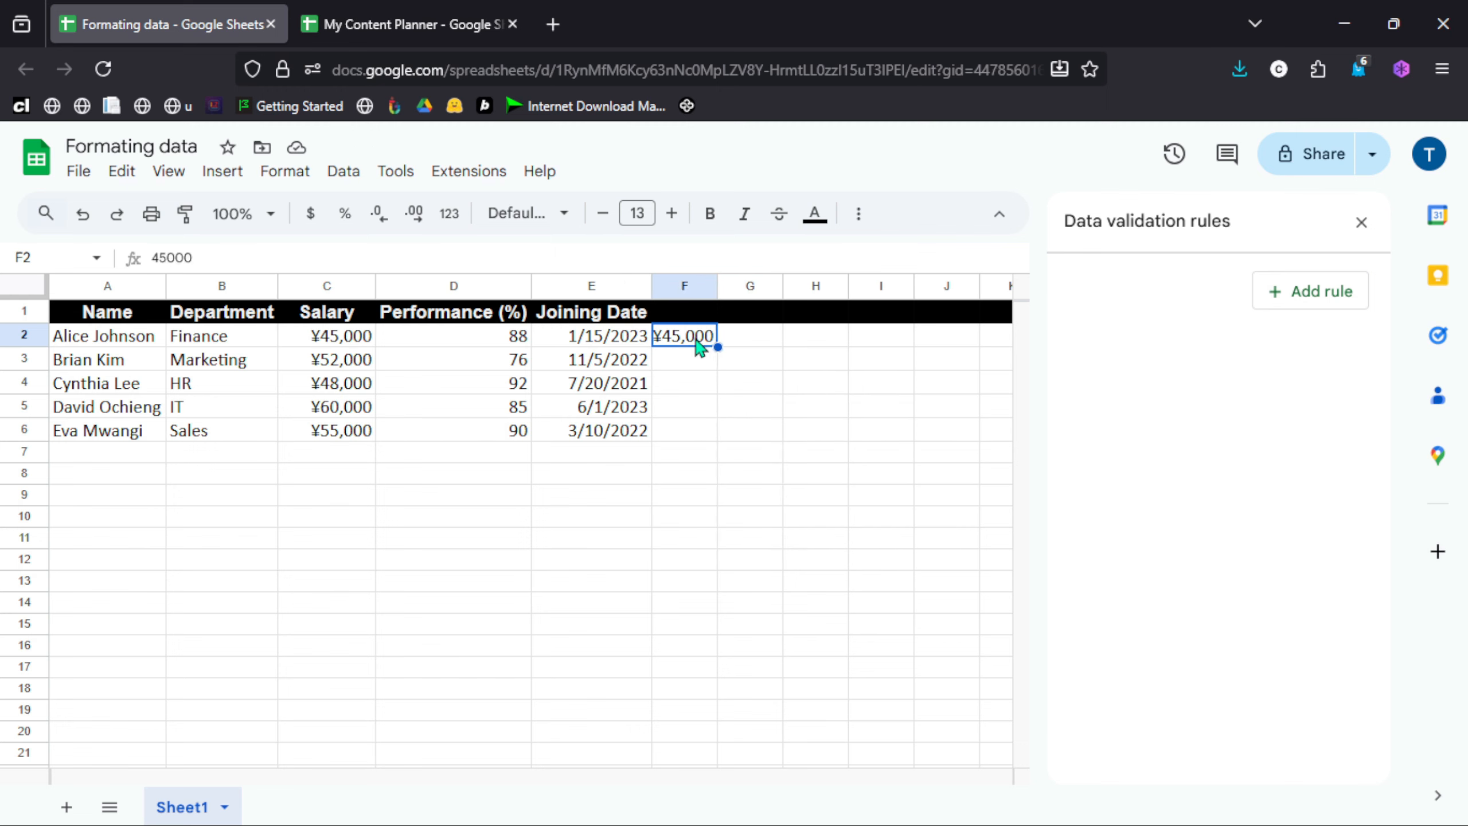
key(Delete)
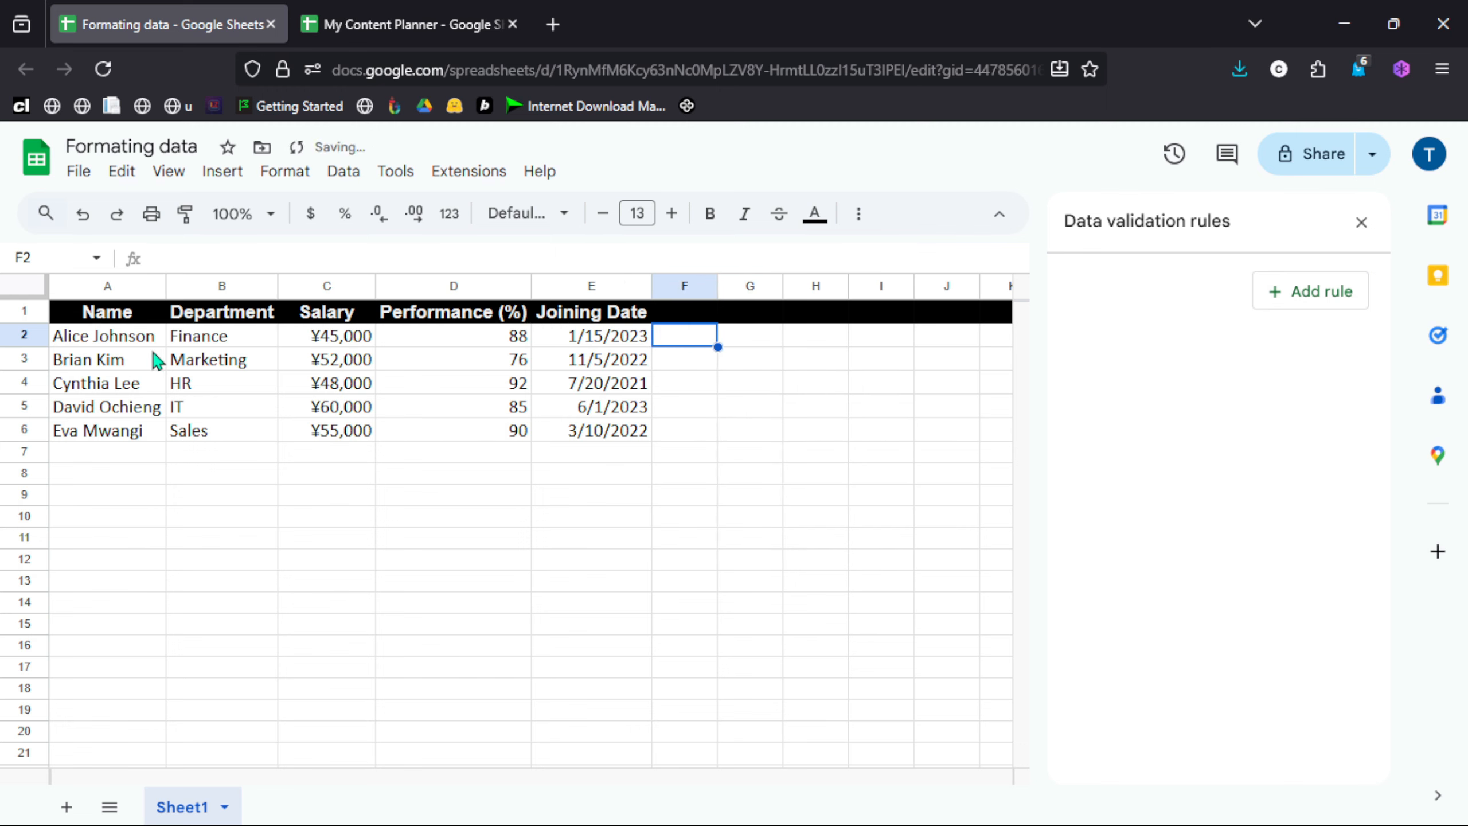